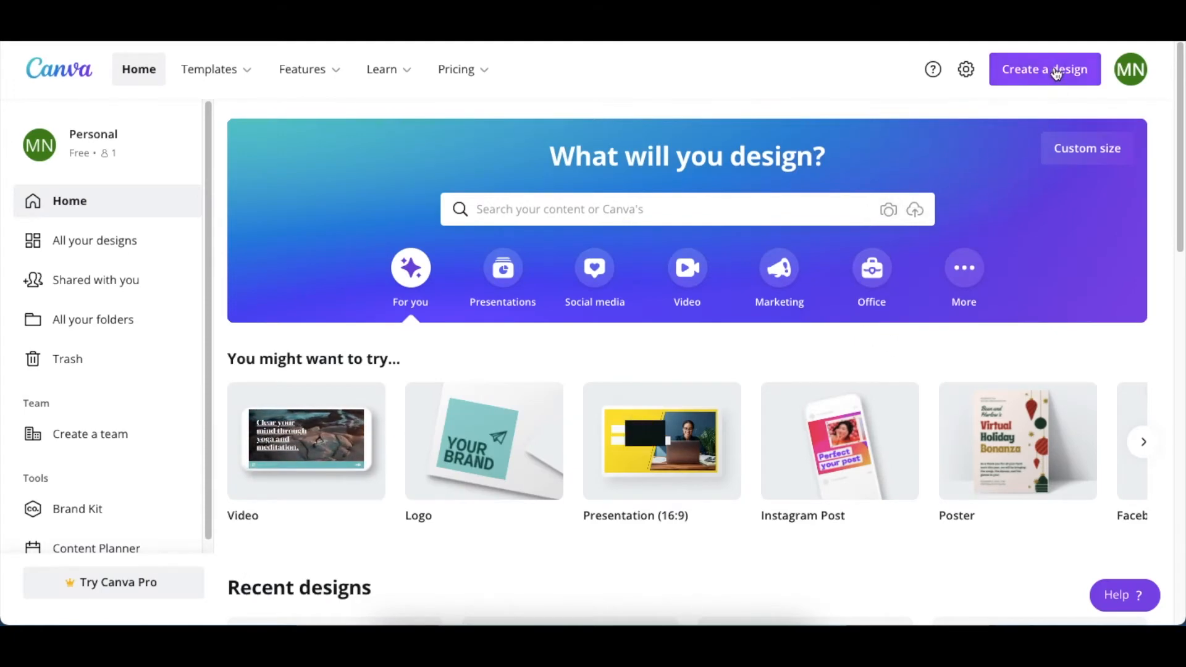
# Create a new blank Flyer design, 210 × 297 mm
pyautogui.click(1057, 73)
pyautogui.write('FLY')
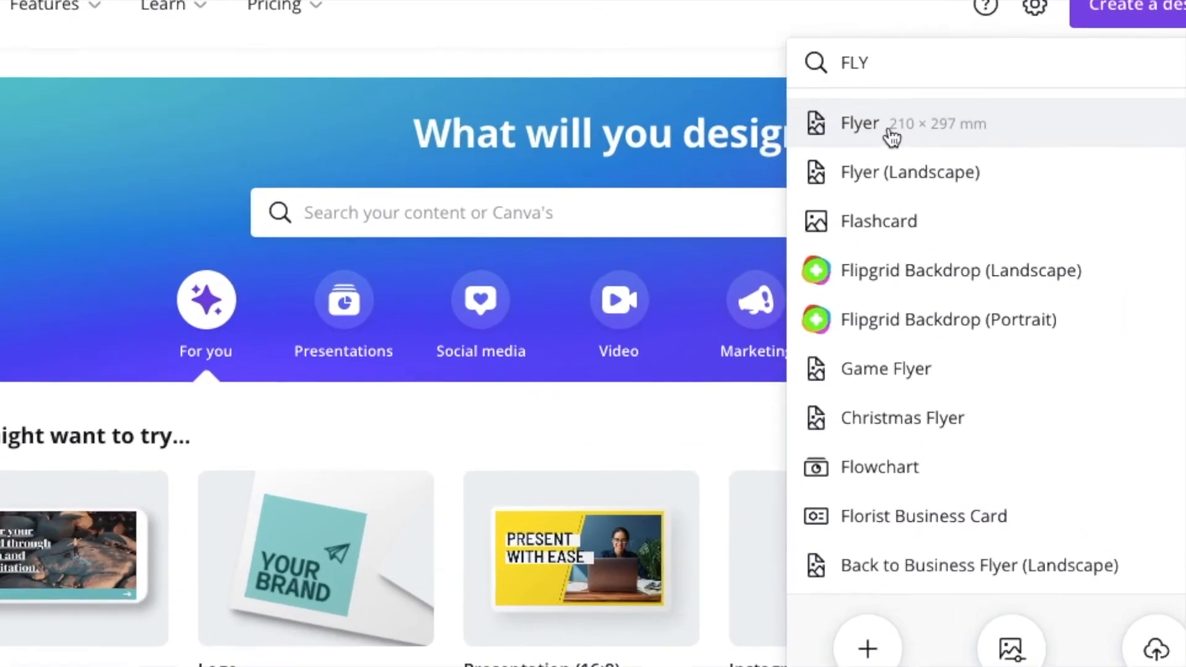
pyautogui.click(893, 144)
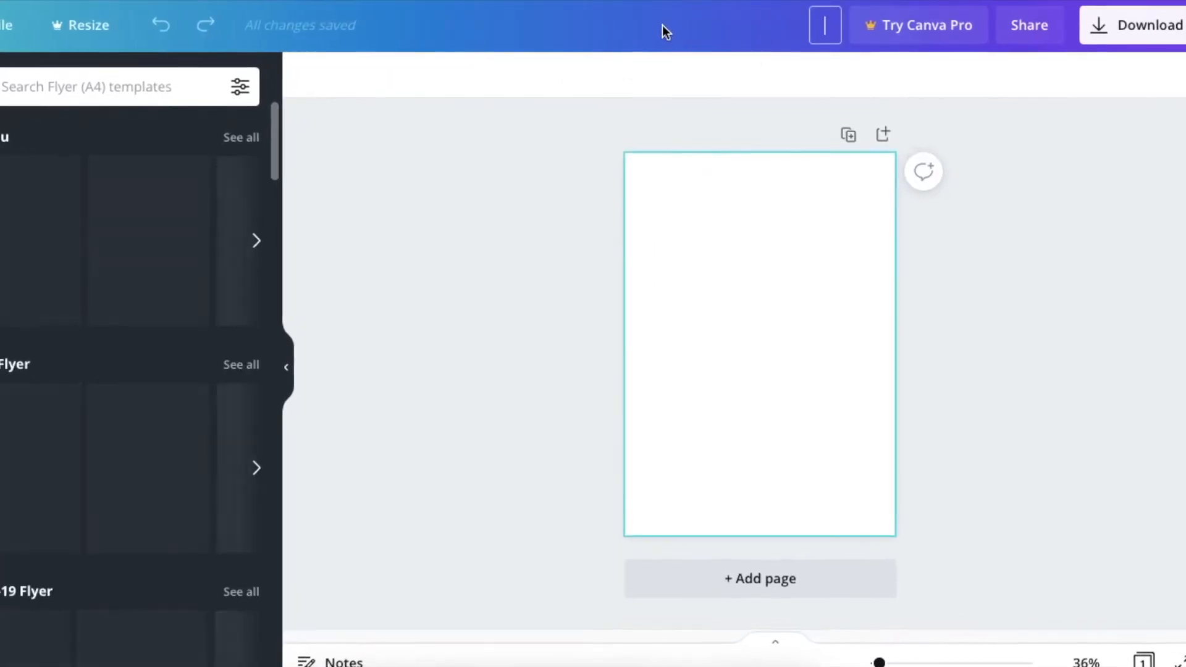
# Title the design DAILY PLANNER
pyautogui.write('DAIP=')
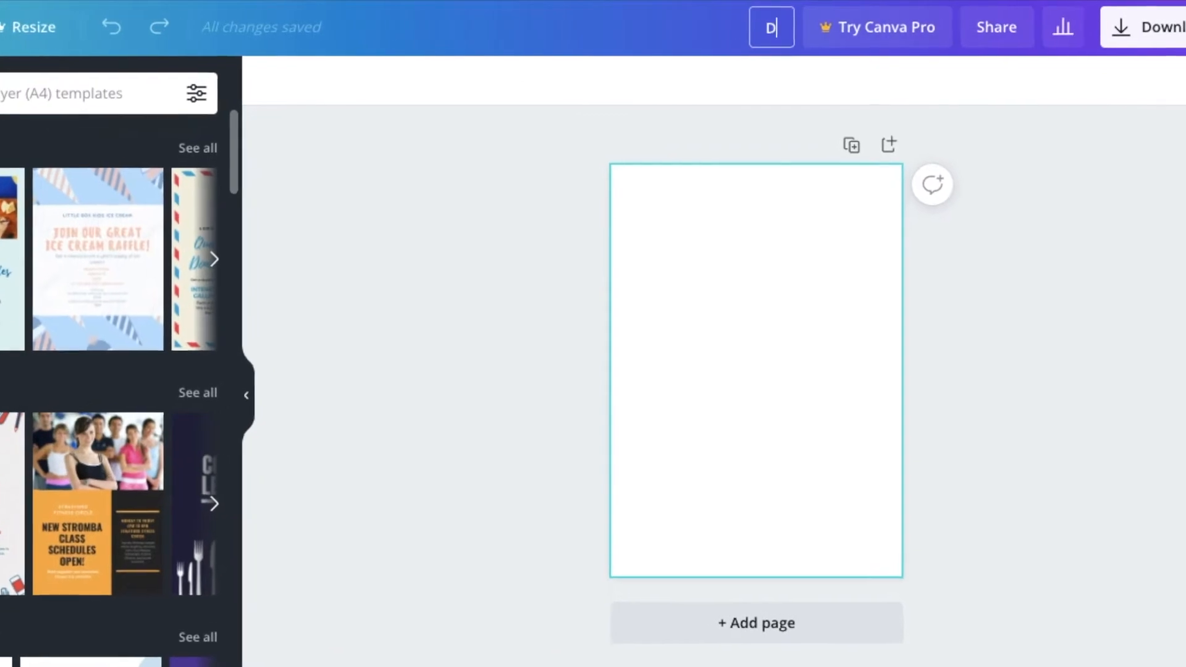
pyautogui.press('BackSpace')
pyautogui.press('BackSpace')
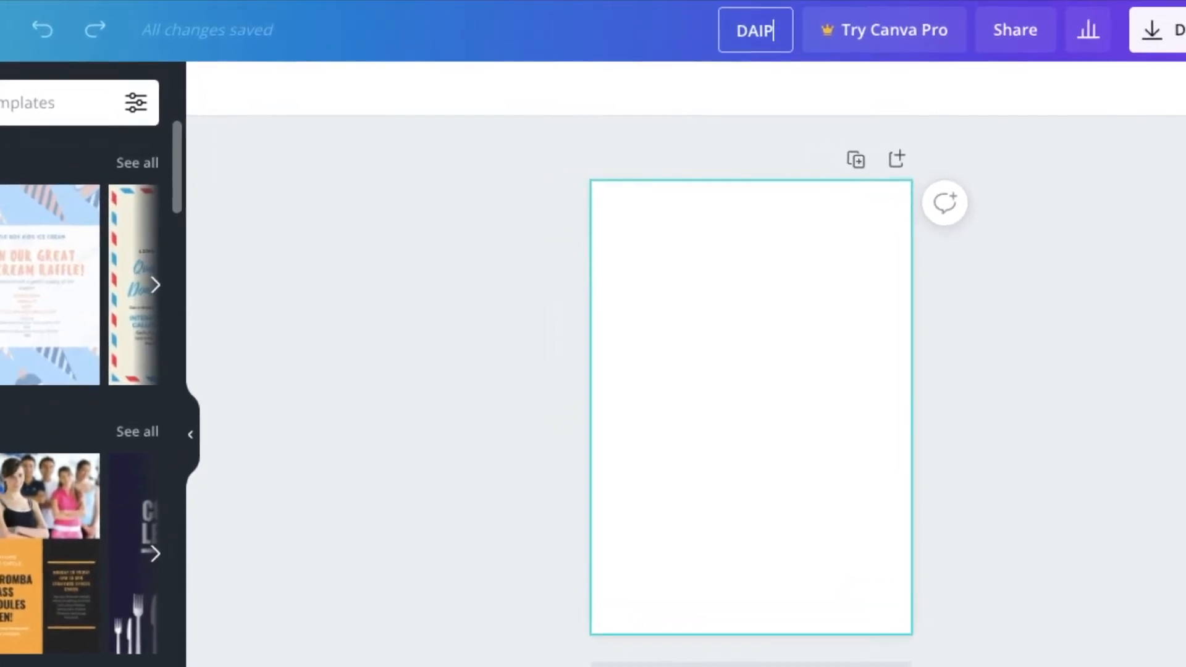
pyautogui.write('LY PLANNER')
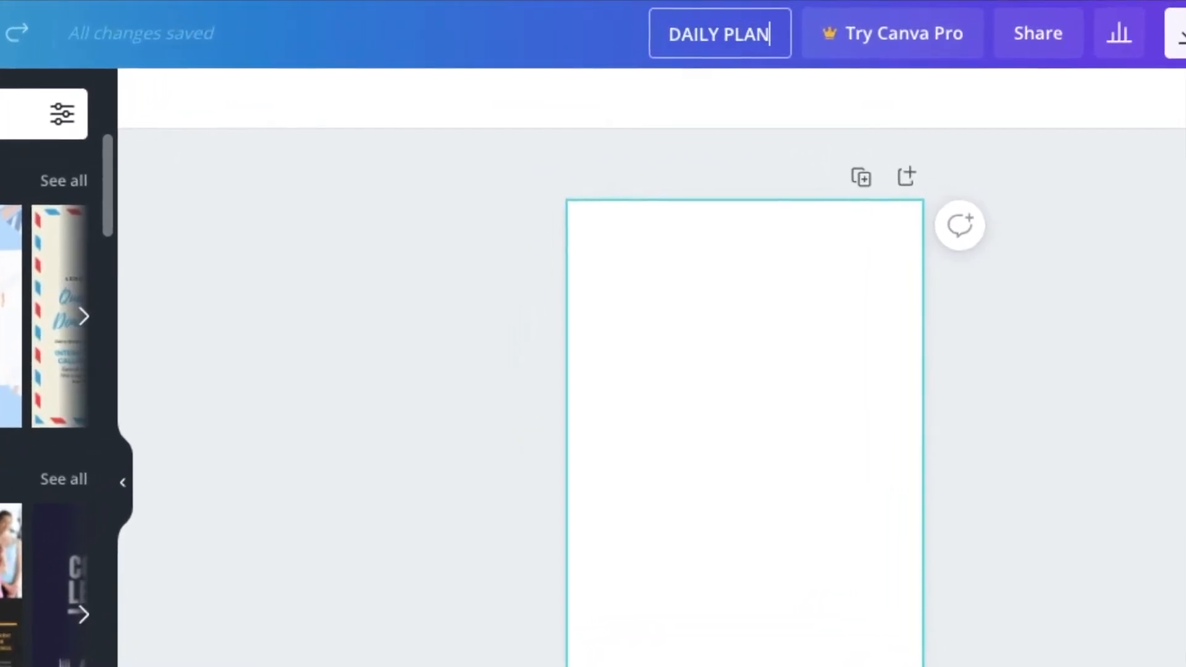
pyautogui.click(553, 63)
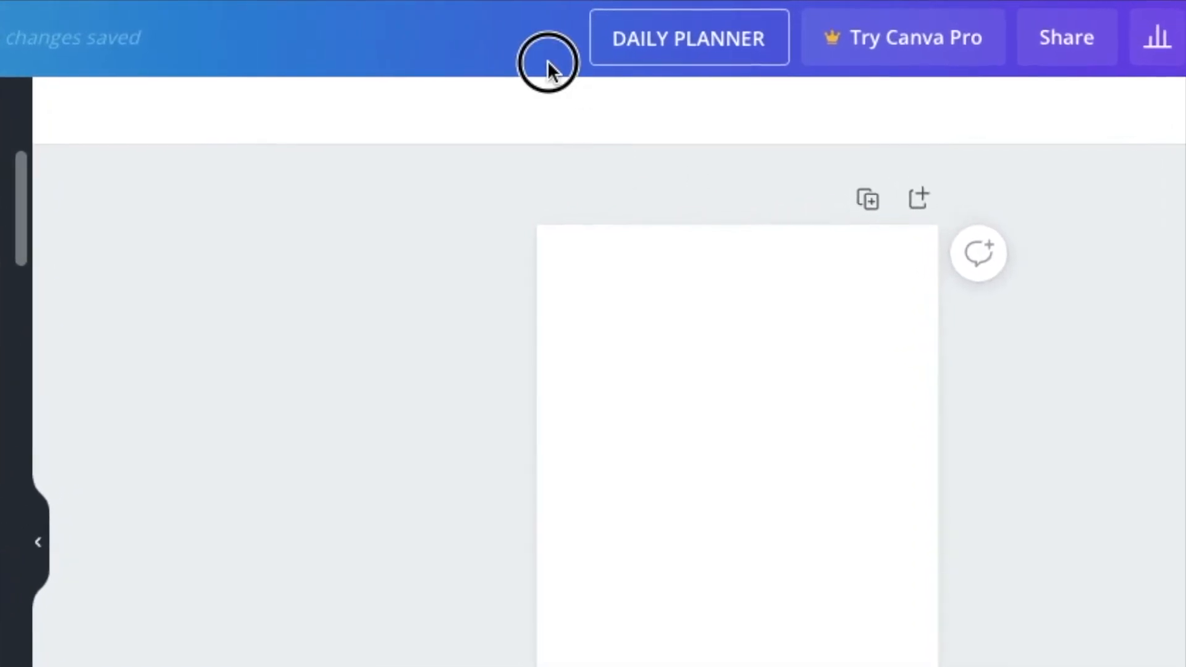
# Search the colours for BLUE and fill the page background with the light blue from the In the Blue palette
pyautogui.click(660, 358)
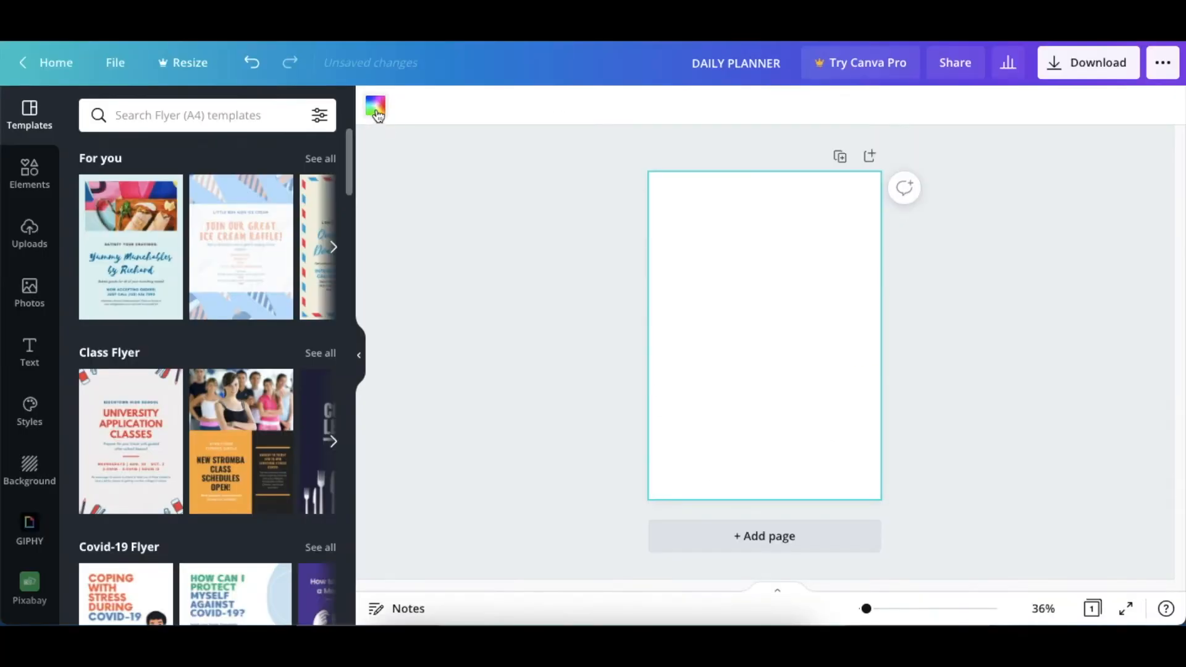
pyautogui.click(375, 106)
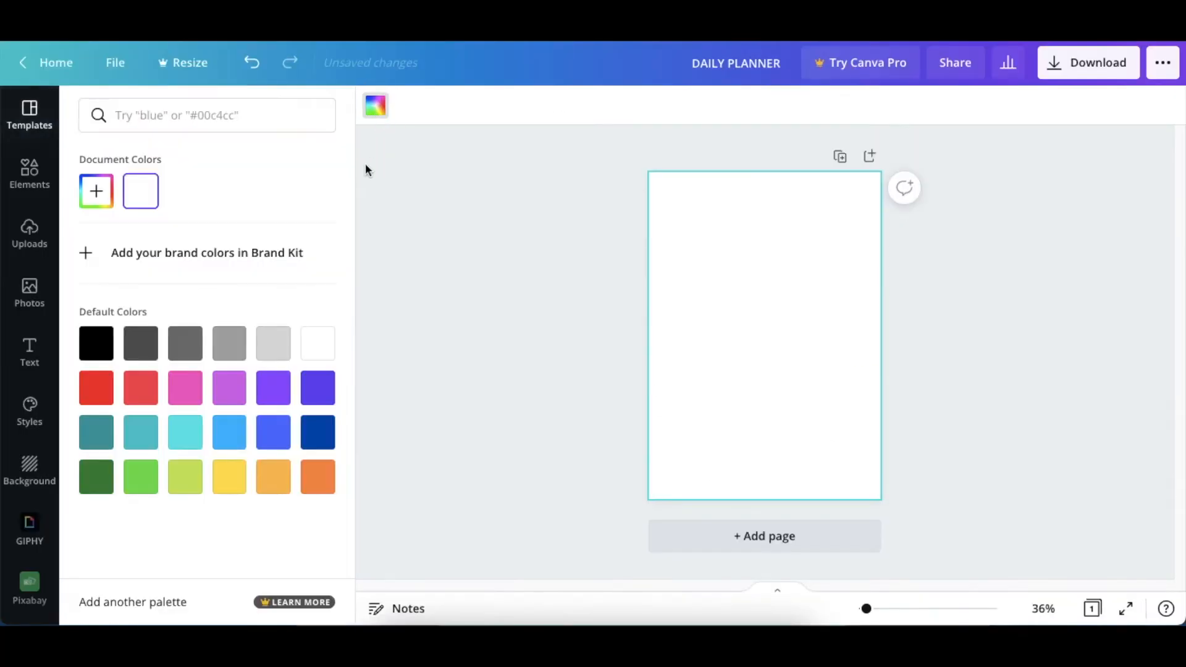
pyautogui.click(228, 111)
pyautogui.write('BLUE')
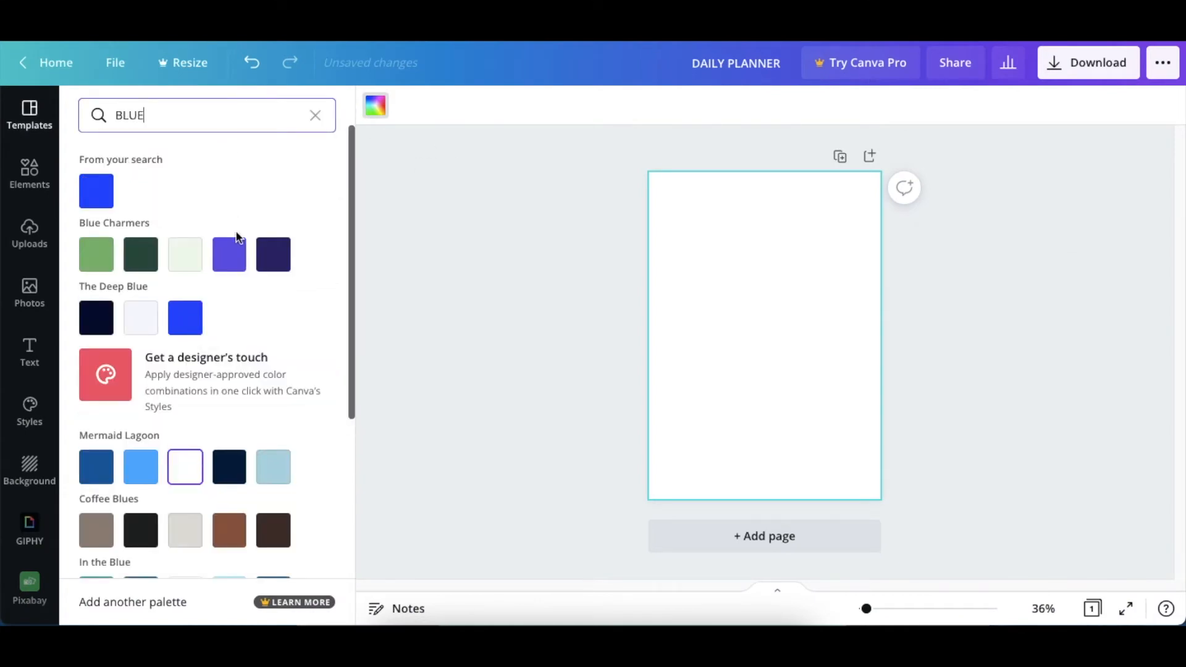
pyautogui.scroll(-3, 244, 253)
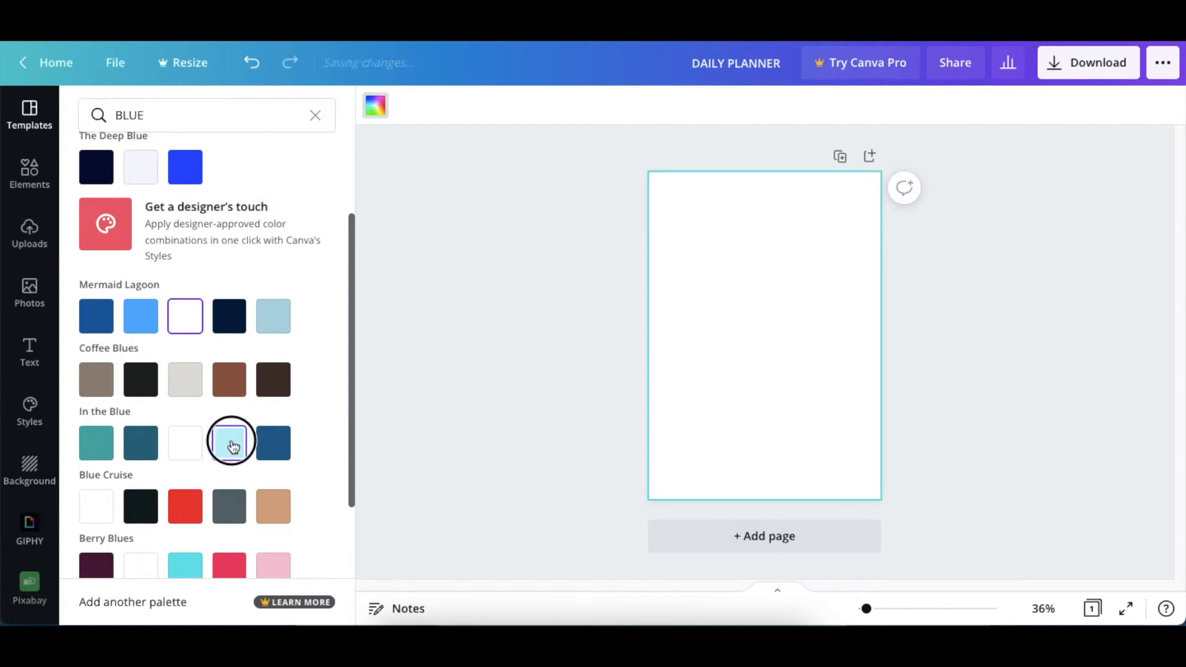
pyautogui.click(229, 442)
pyautogui.click(918, 350)
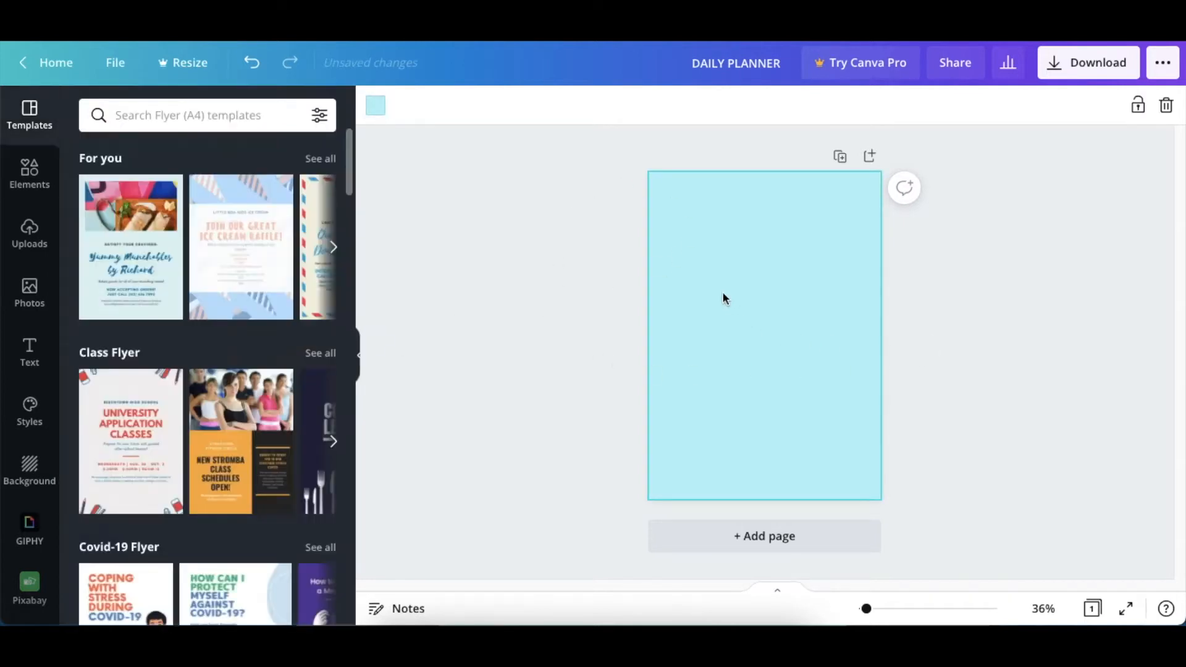
pyautogui.moveTo(867, 611); pyautogui.dragTo(868, 612)
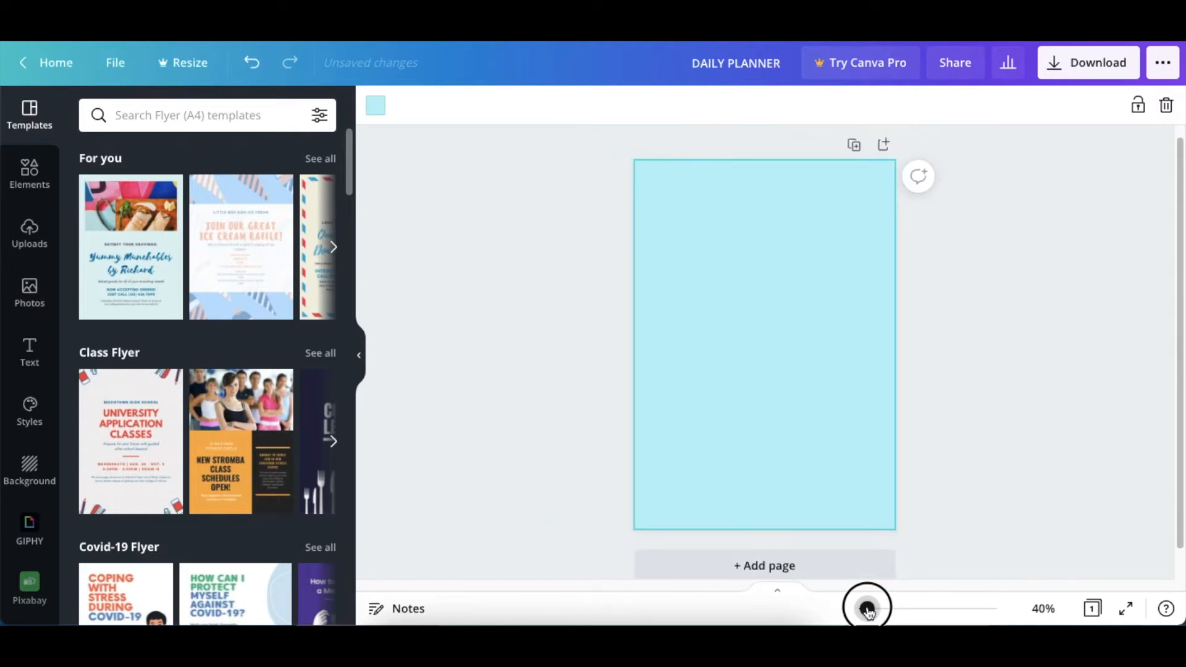
pyautogui.click(988, 347)
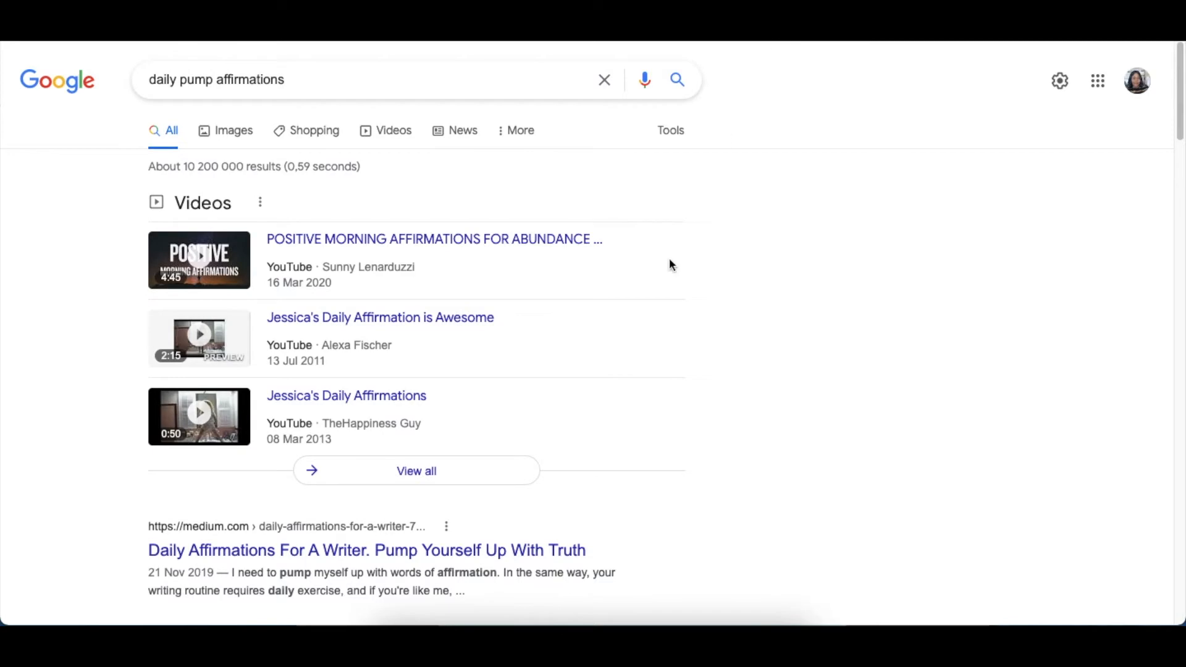
# Switch to the Google results for "daily pump affirmations" and examine the listed affirmations for heading ideas
pyautogui.scroll(-7, 664, 361)
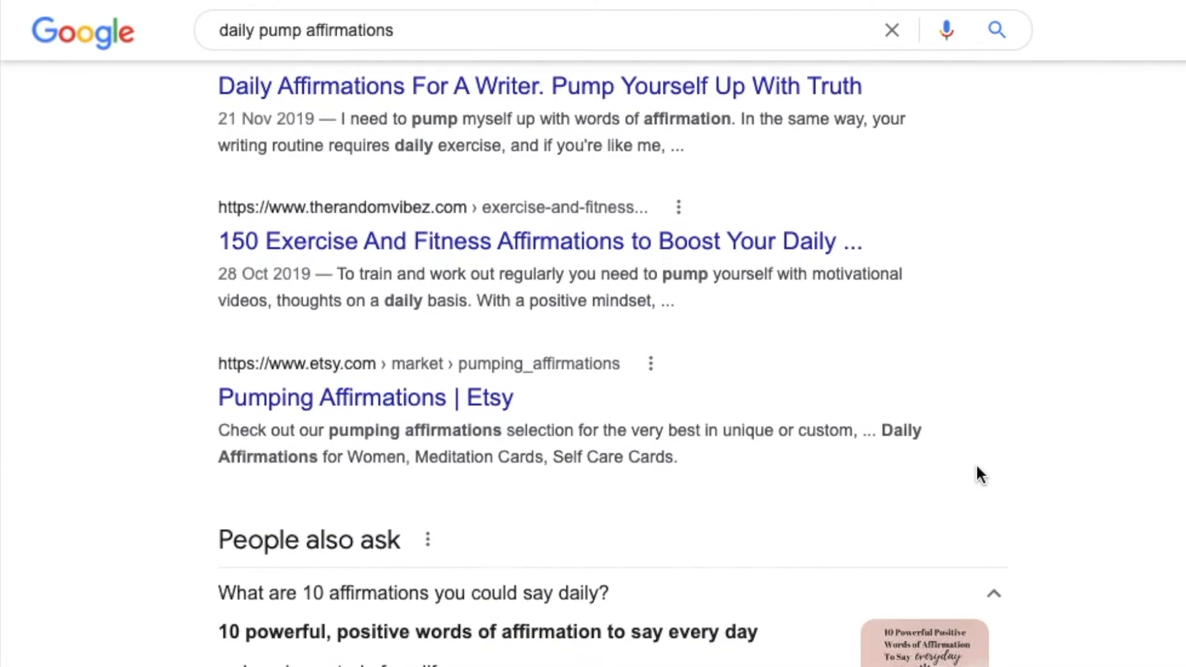
pyautogui.scroll(-3, 981, 476)
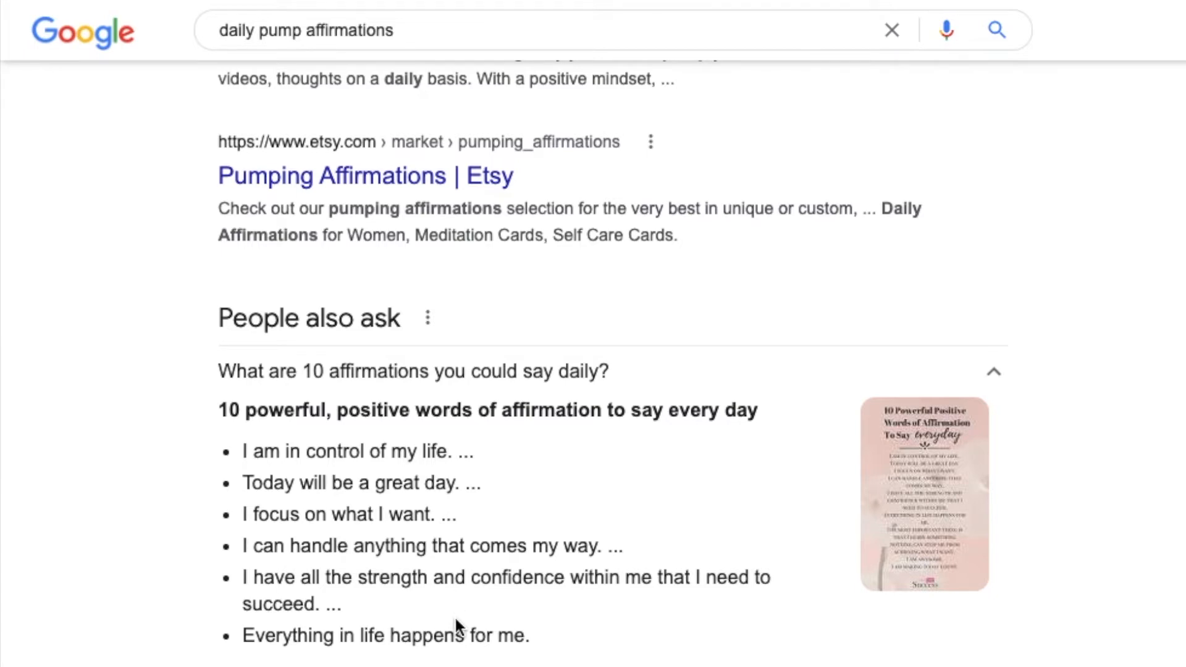
pyautogui.scroll(-1, 456, 623)
pyautogui.scroll(-4, 457, 625)
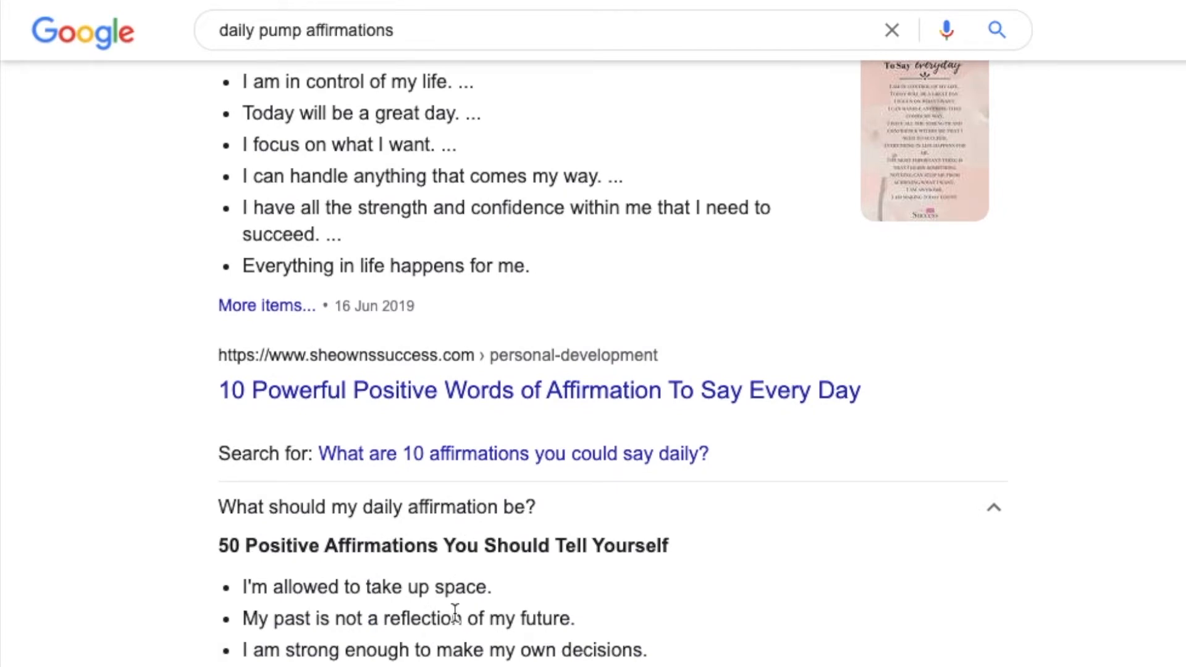
pyautogui.scroll(-1, 454, 612)
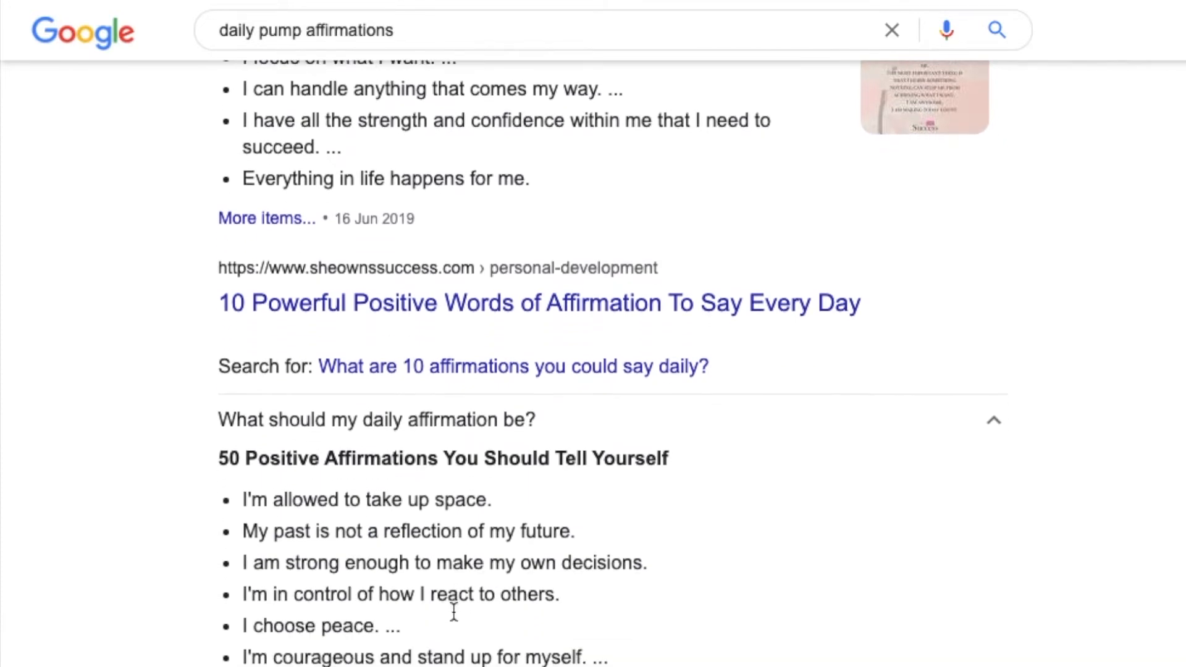
pyautogui.scroll(-2, 451, 618)
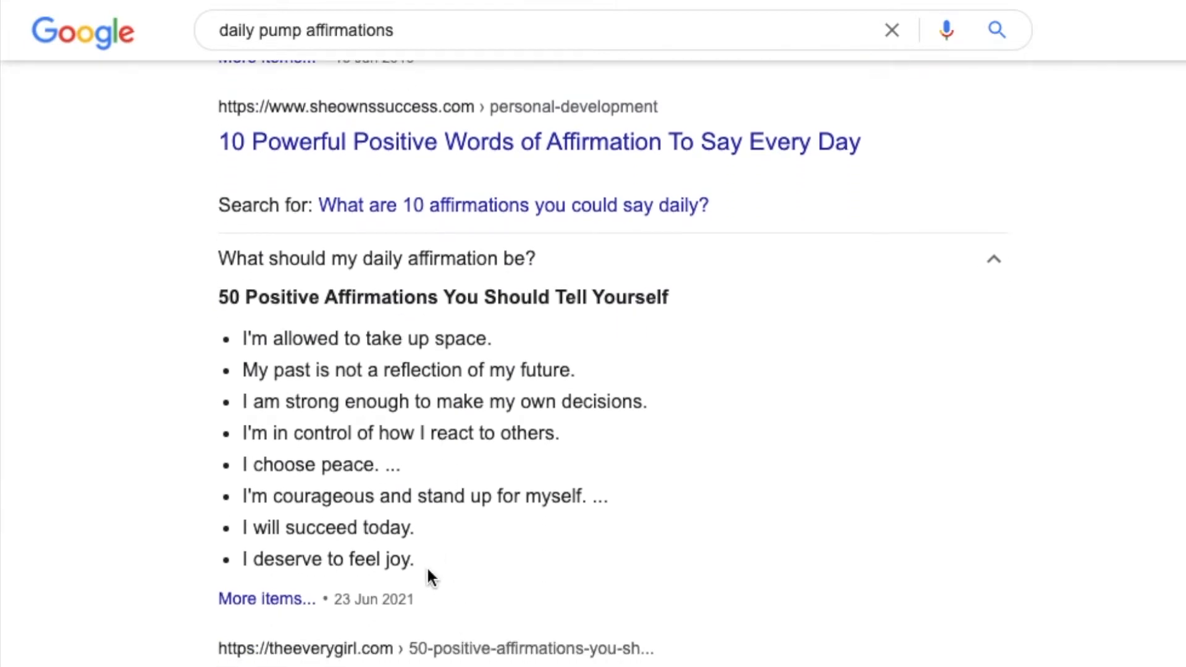
pyautogui.scroll(-8, 450, 509)
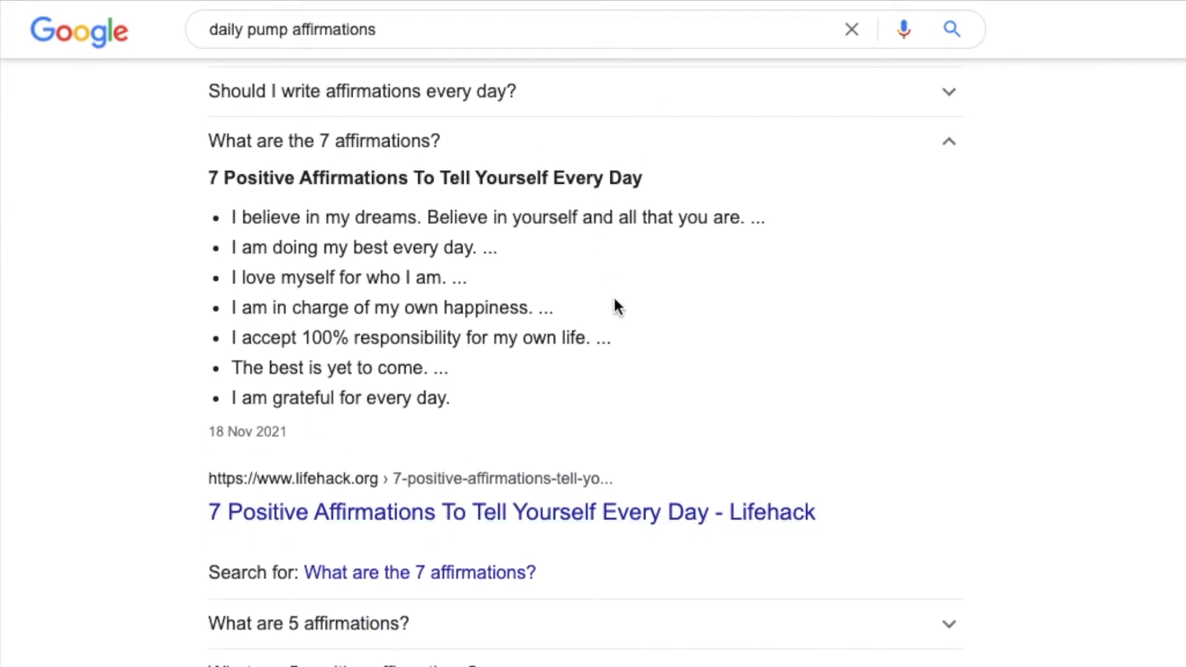
pyautogui.scroll(-2, 618, 306)
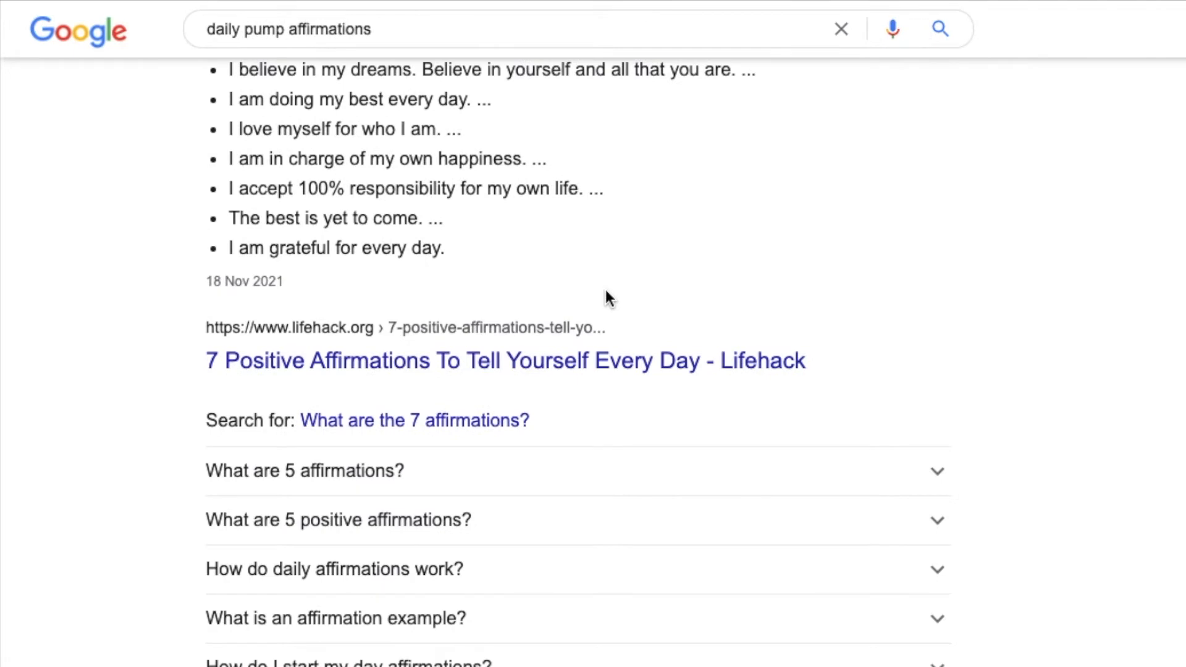
pyautogui.scroll(6, 608, 299)
pyautogui.scroll(6, 606, 293)
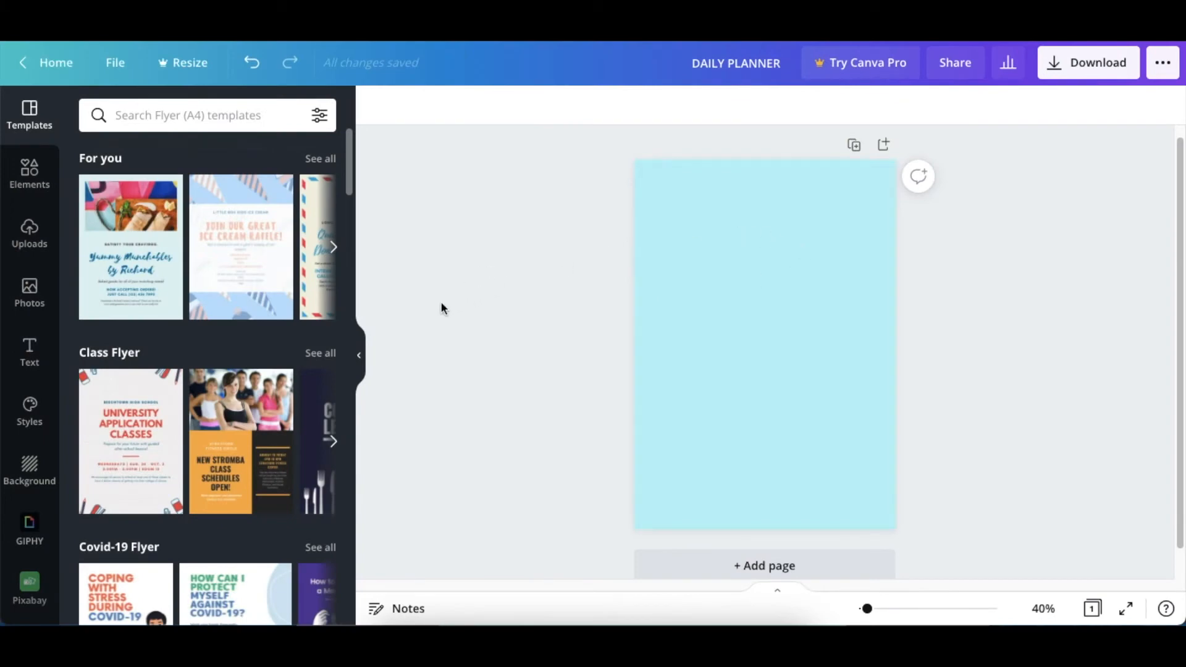
# Back in Canva, add the heading "YOU GOT THIS!" in the Anton font and place it at the top of the page
pyautogui.click(29, 363)
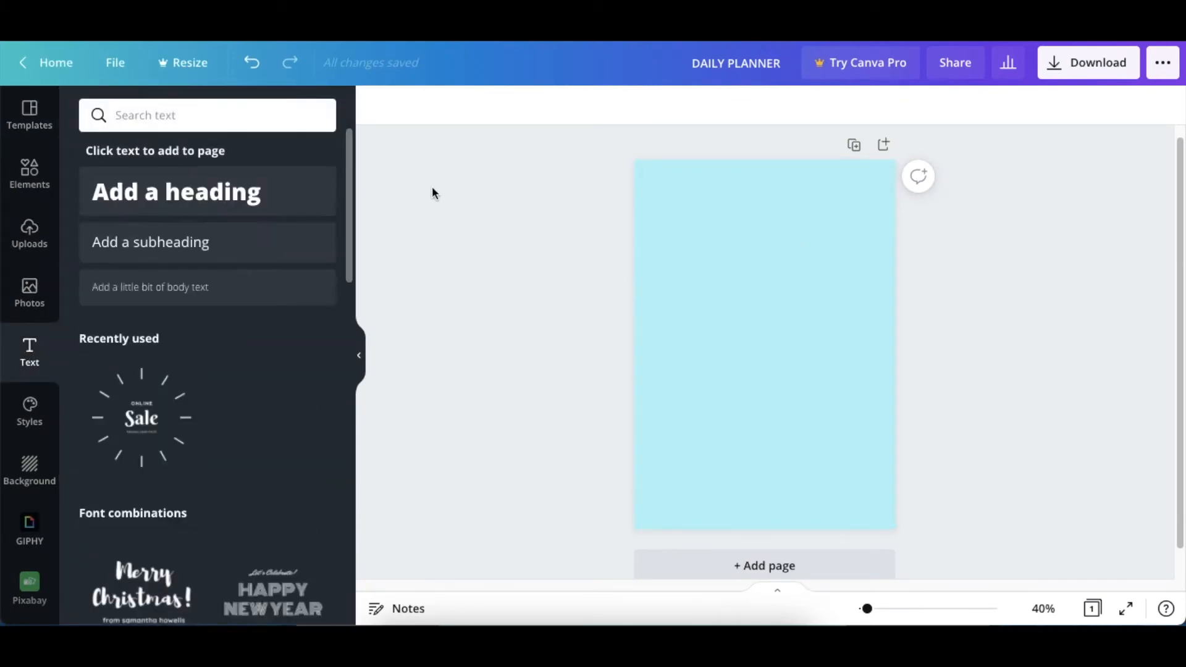
pyautogui.click(175, 187)
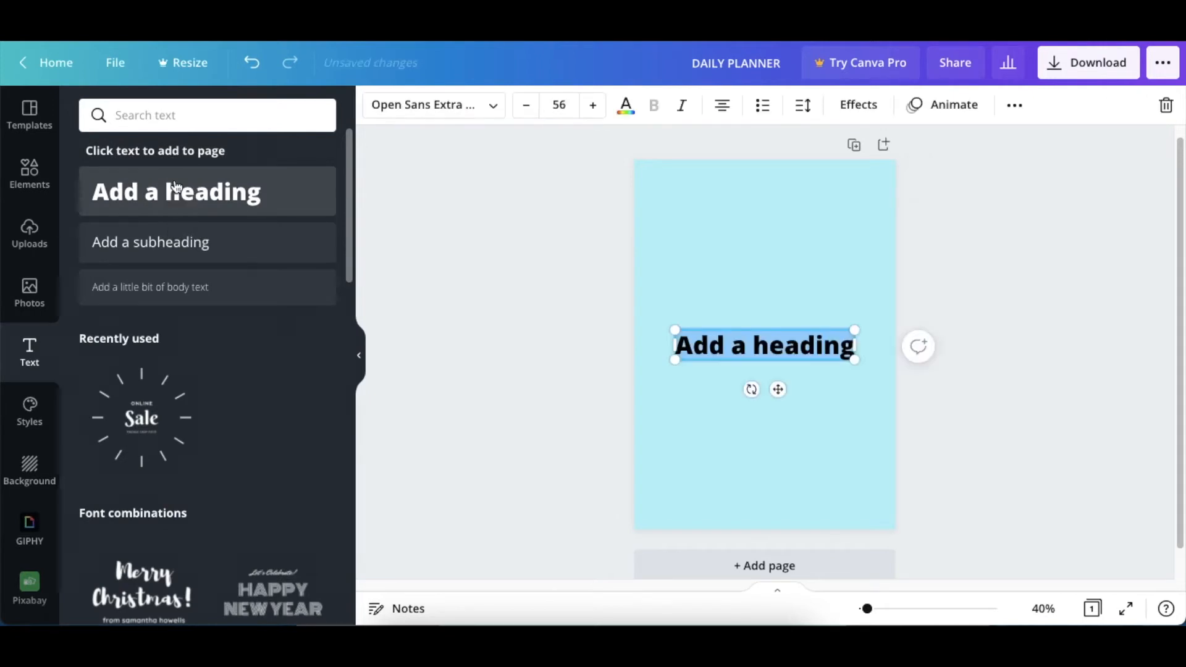
pyautogui.write('YOU GOT THIS!')
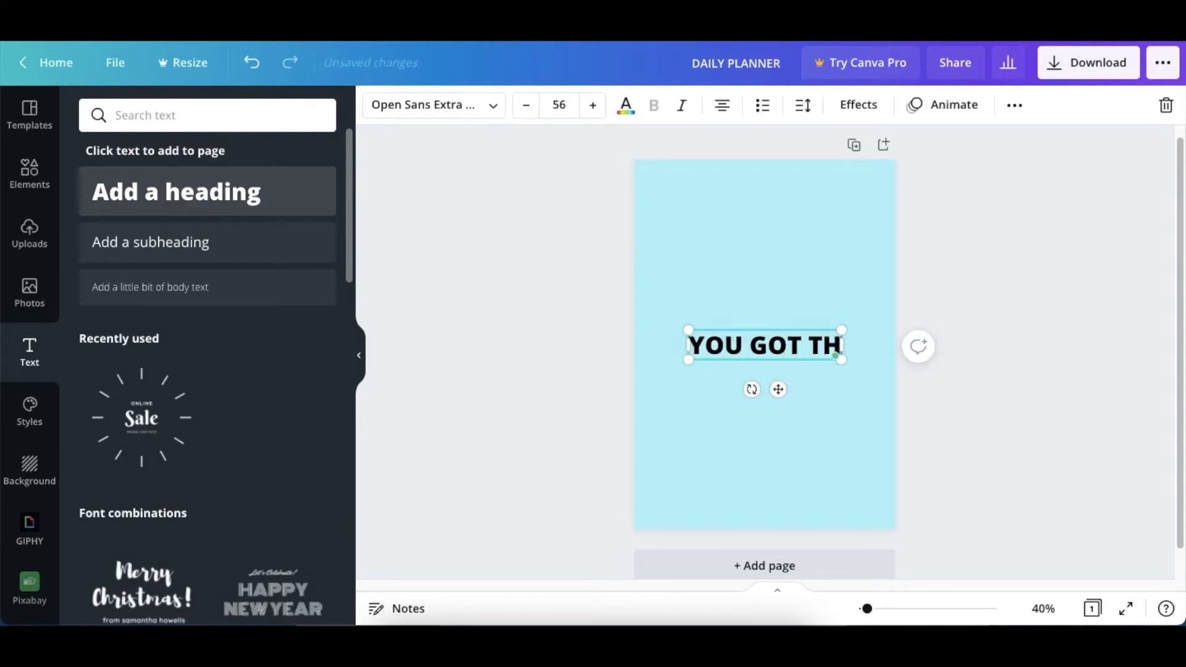
pyautogui.click(493, 106)
pyautogui.write('ANTON')
pyautogui.click(94, 186)
pyautogui.moveTo(778, 389); pyautogui.dragTo(777, 232)
# Colour the "YOU GOT THIS!" heading white, enlarge it slightly and adjust its position at the top of the page
pyautogui.click(625, 107)
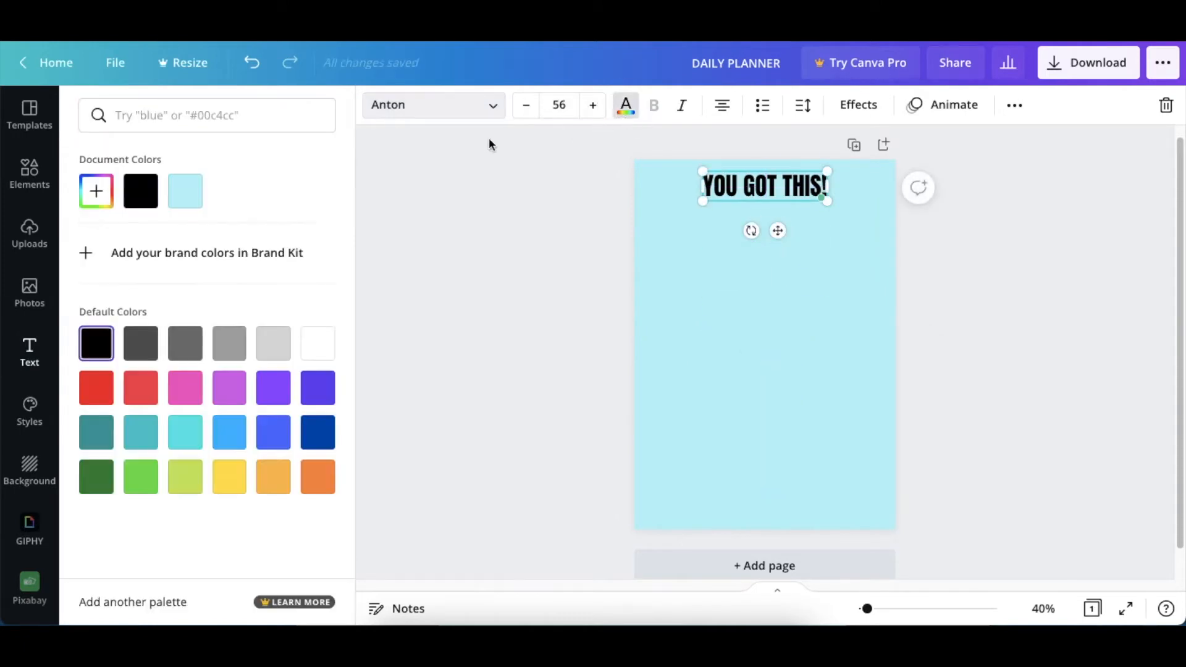
pyautogui.click(315, 344)
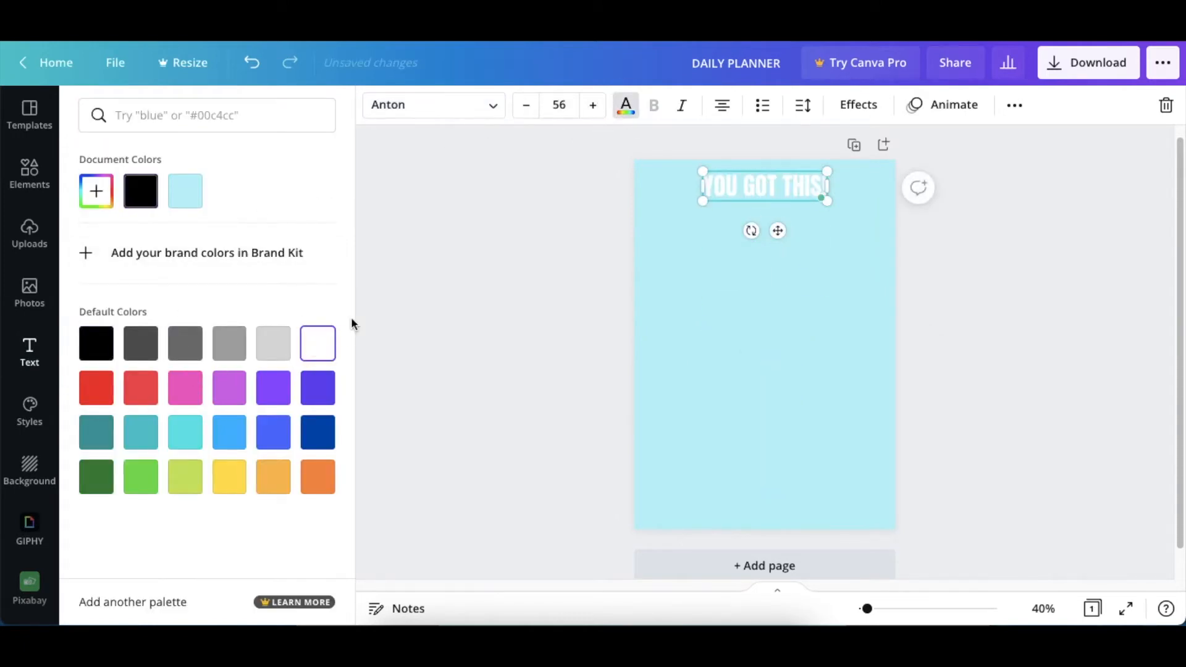
pyautogui.click(512, 230)
pyautogui.click(538, 211)
pyautogui.click(725, 197)
pyautogui.moveTo(702, 170)
pyautogui.mouseDown()
pyautogui.moveTo(684, 165)
pyautogui.moveTo(700, 173)
pyautogui.mouseUp()
pyautogui.moveTo(768, 231); pyautogui.dragTo(772, 233)
pyautogui.click(580, 231)
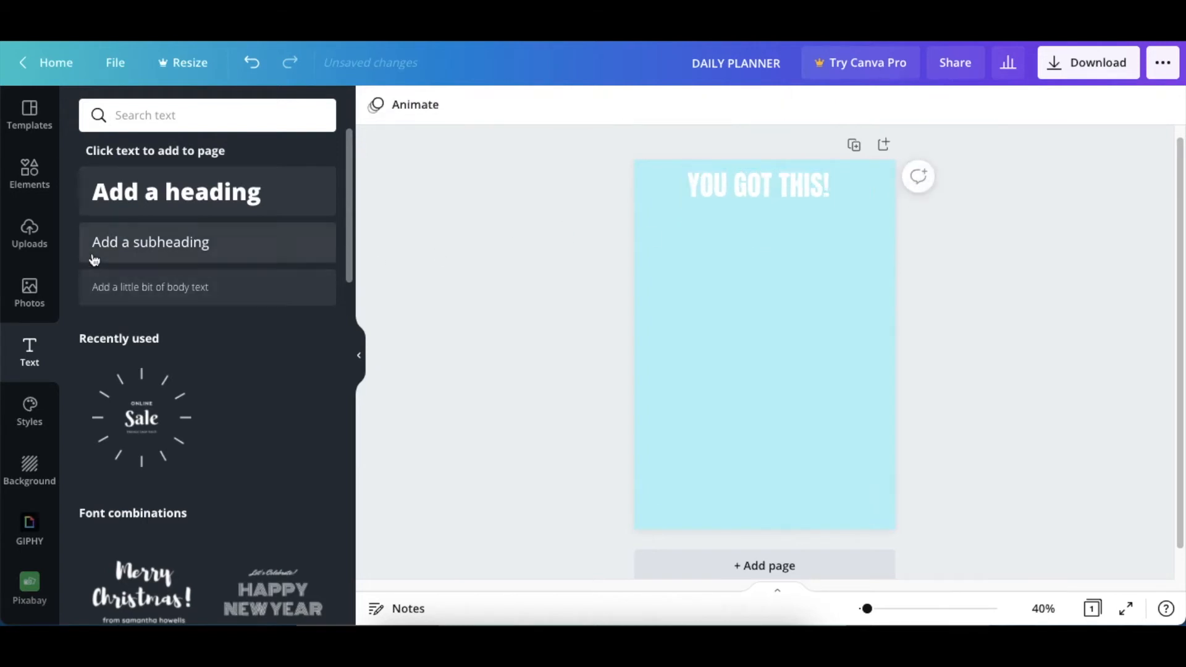
# Add a subheading reading "DAILY PLANNER" to the page
pyautogui.click(257, 245)
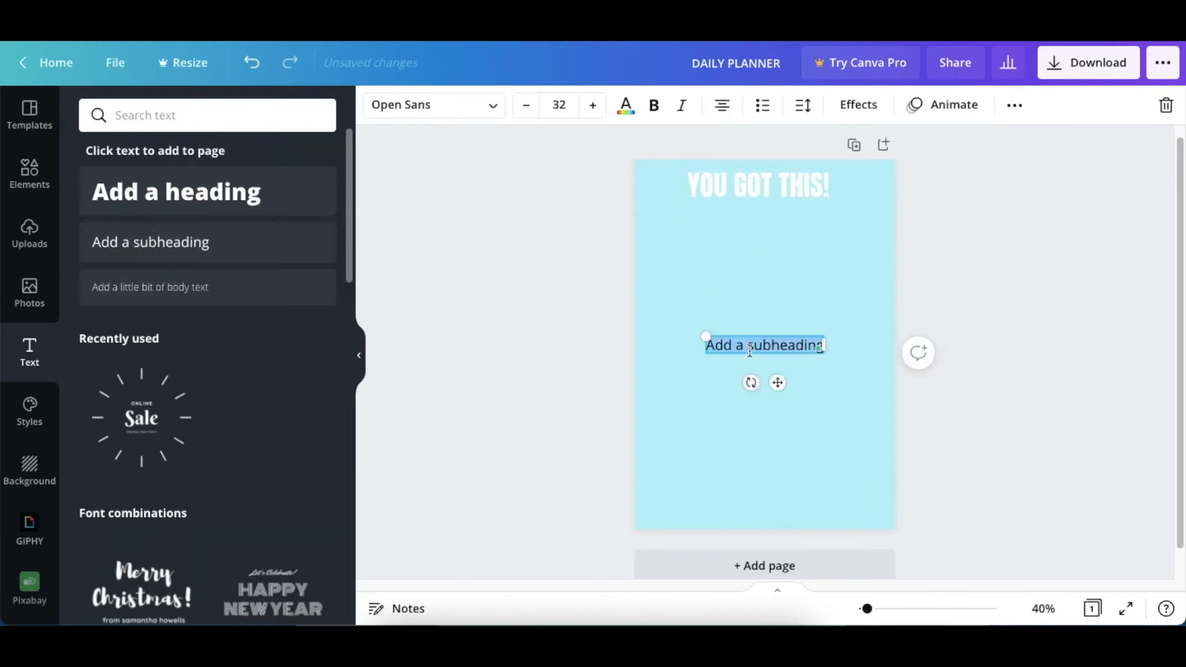
pyautogui.press('BackSpace')
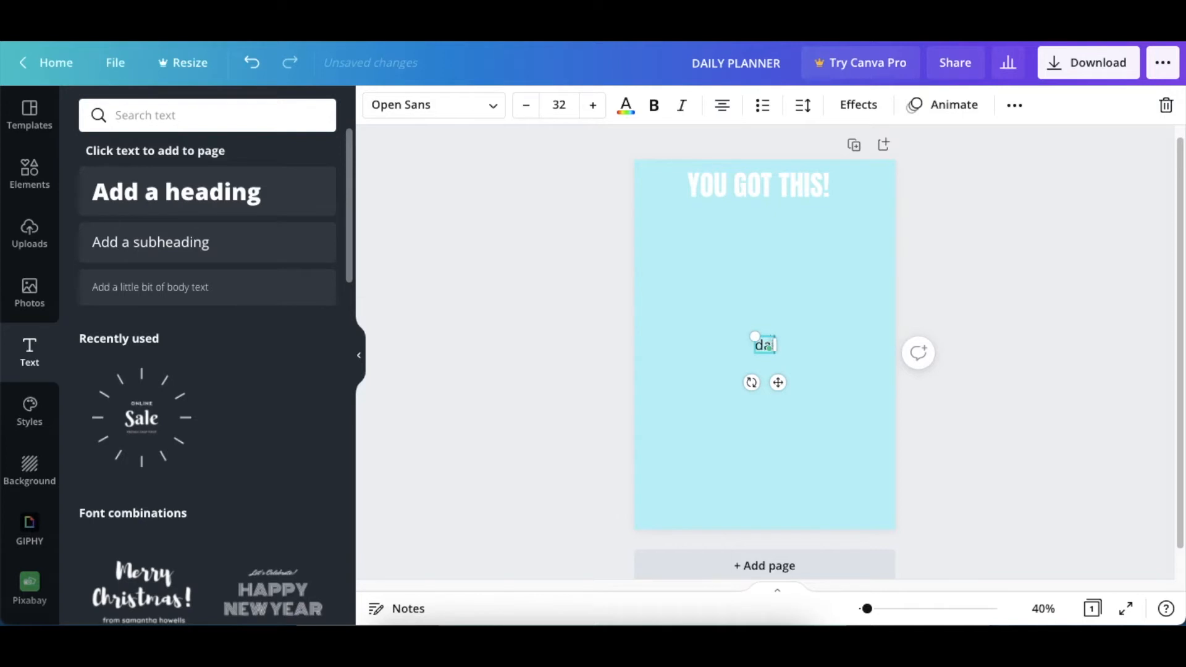
pyautogui.write('da')
pyautogui.press('BackSpace')
pyautogui.press('BackSpace')
pyautogui.write('DAILY PLANNER')
# Style the DAILY PLANNER subheading in white Anton and place it directly beneath the main heading
pyautogui.click(654, 106)
pyautogui.click(654, 107)
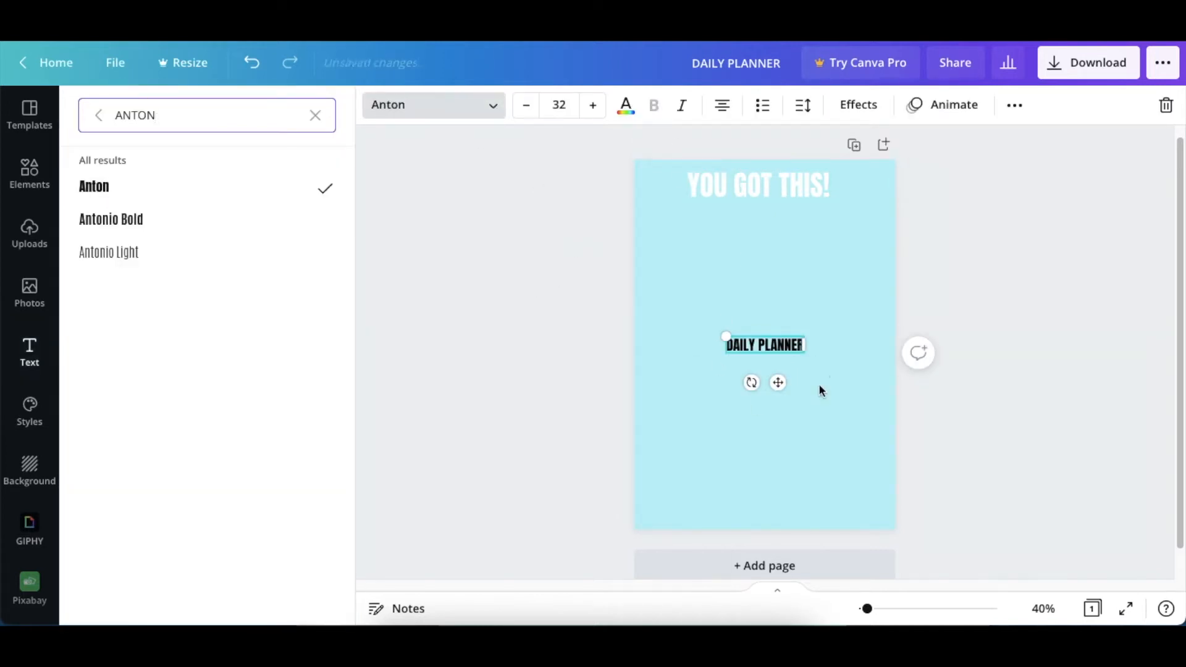
pyautogui.moveTo(776, 381); pyautogui.dragTo(771, 249)
pyautogui.click(625, 111)
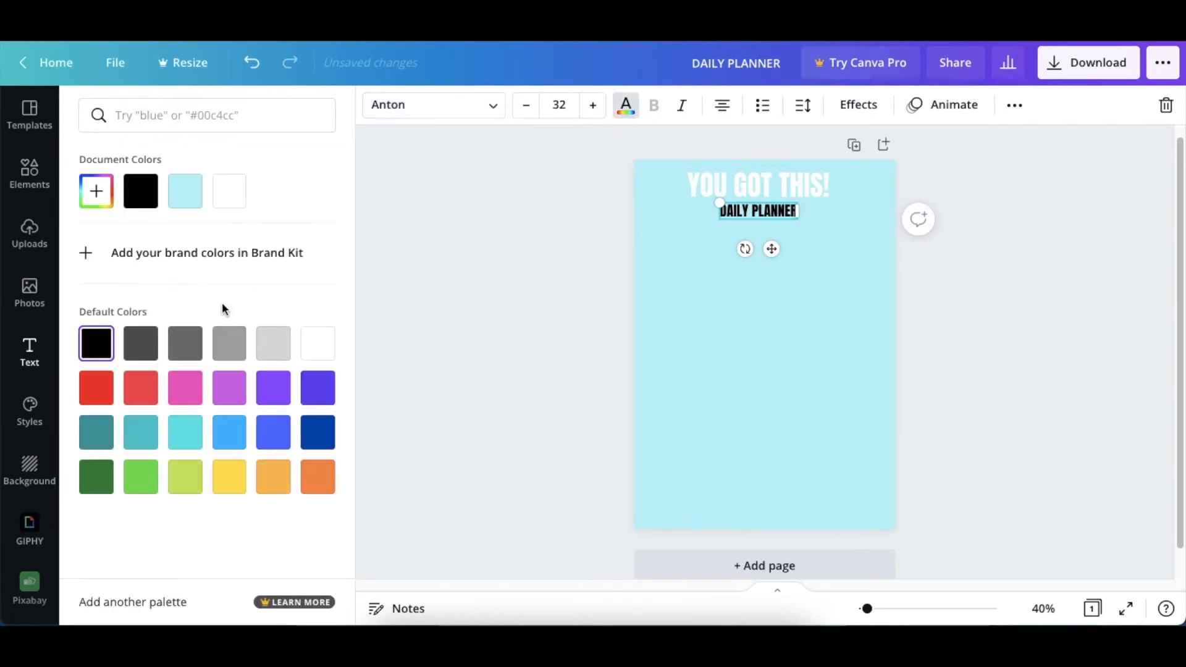
pyautogui.click(231, 191)
pyautogui.click(503, 252)
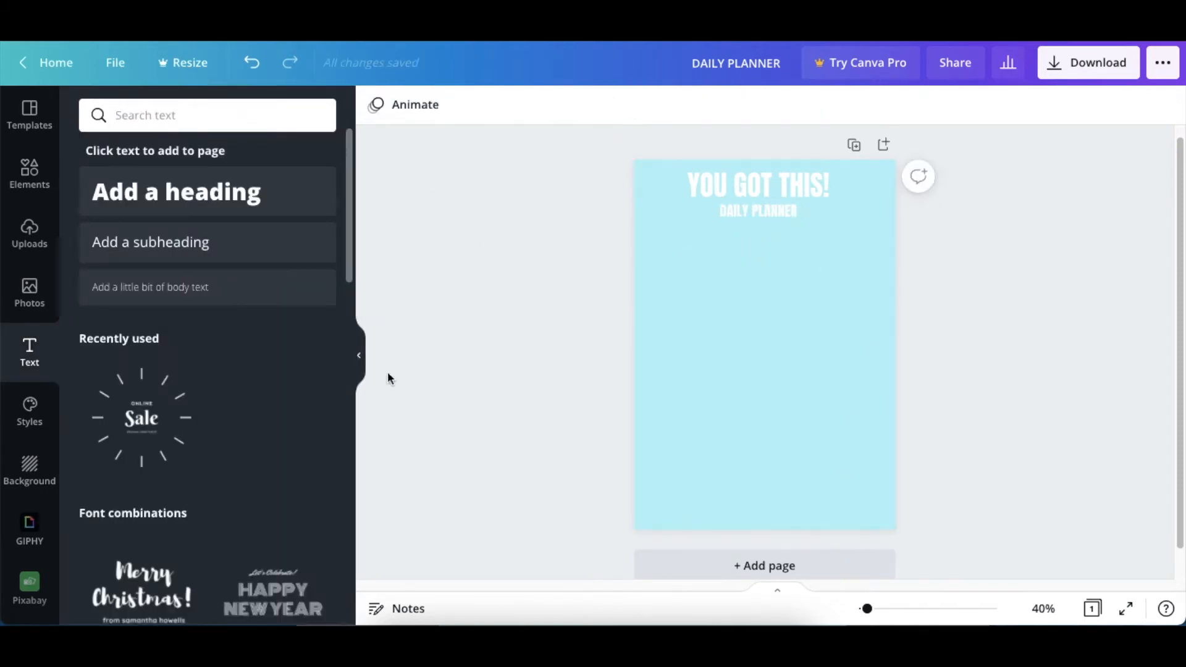
# Add a white square below the subheading at the page's left edge and resize it into a narrow bar about half the page wide
pyautogui.click(31, 170)
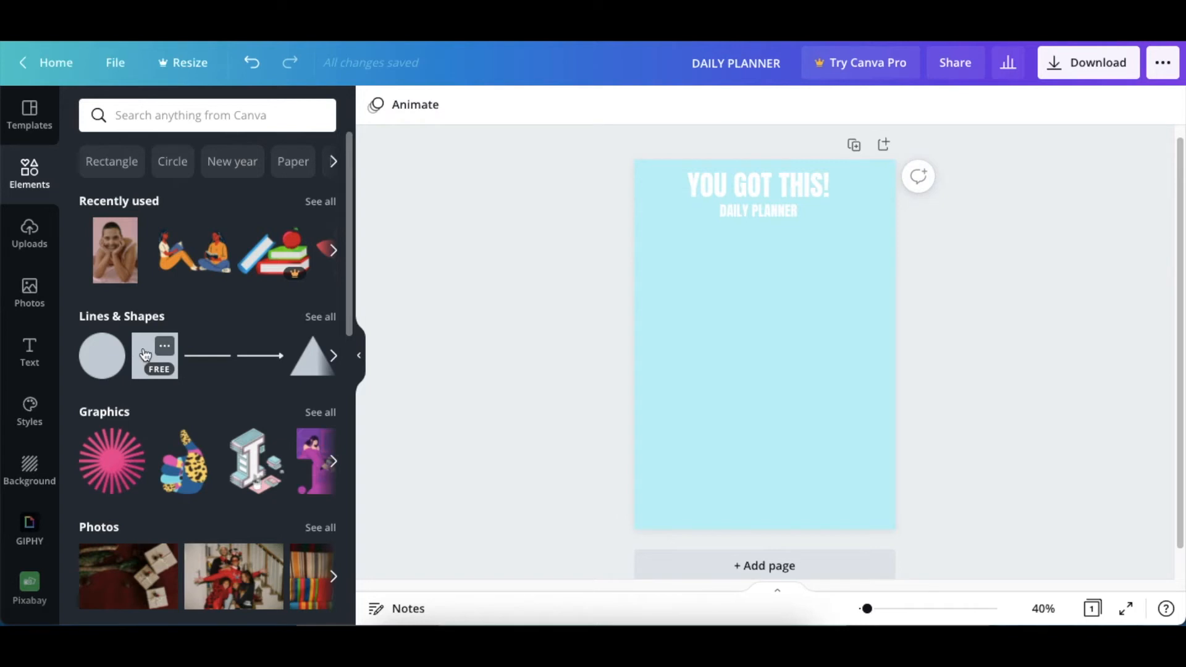
pyautogui.moveTo(773, 366); pyautogui.dragTo(719, 317)
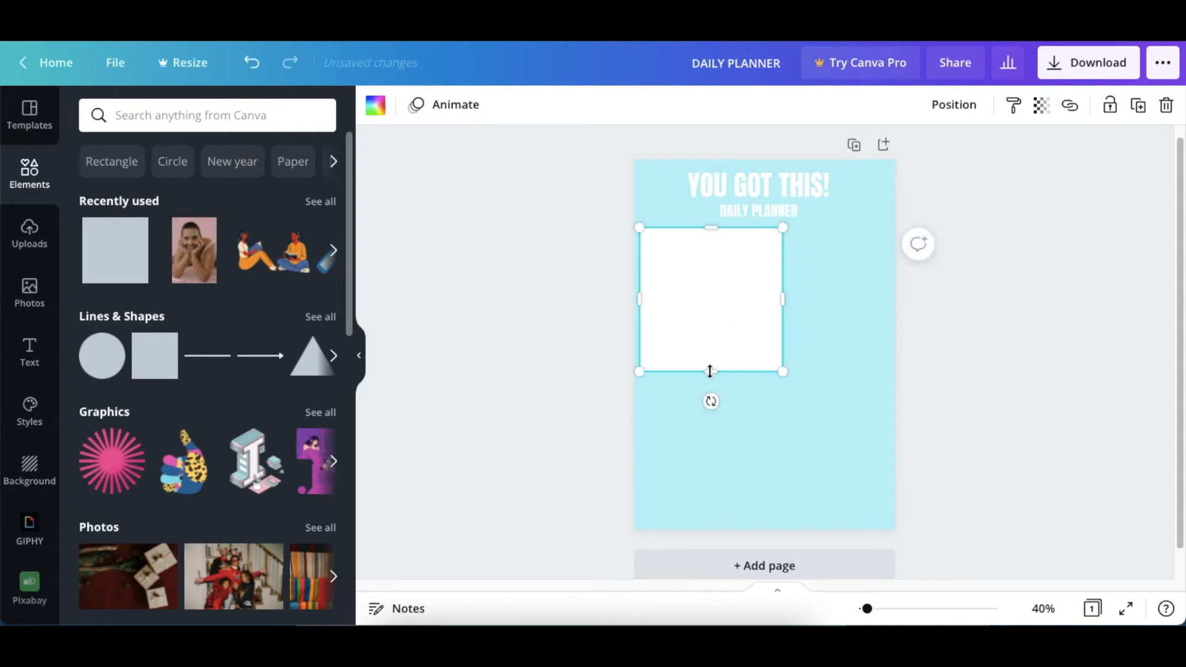
pyautogui.moveTo(784, 299); pyautogui.dragTo(768, 297)
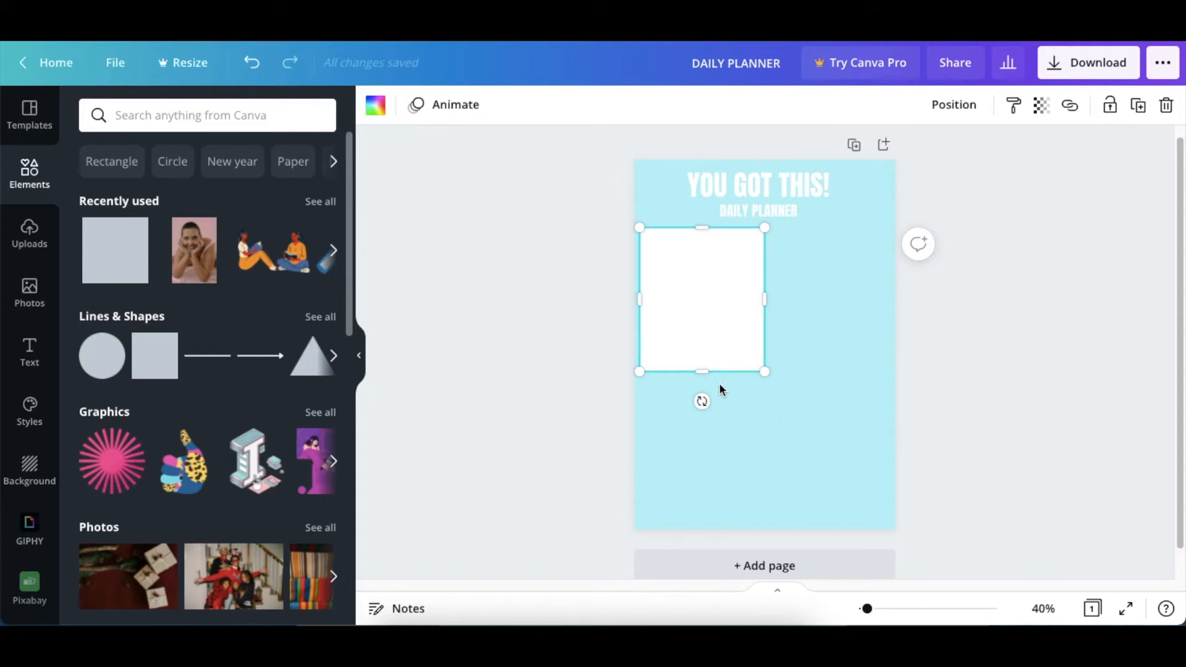
pyautogui.moveTo(701, 372); pyautogui.dragTo(723, 304)
# Duplicate the white bar and align the copy just beneath the first, leaving a small gap
pyautogui.click(578, 286)
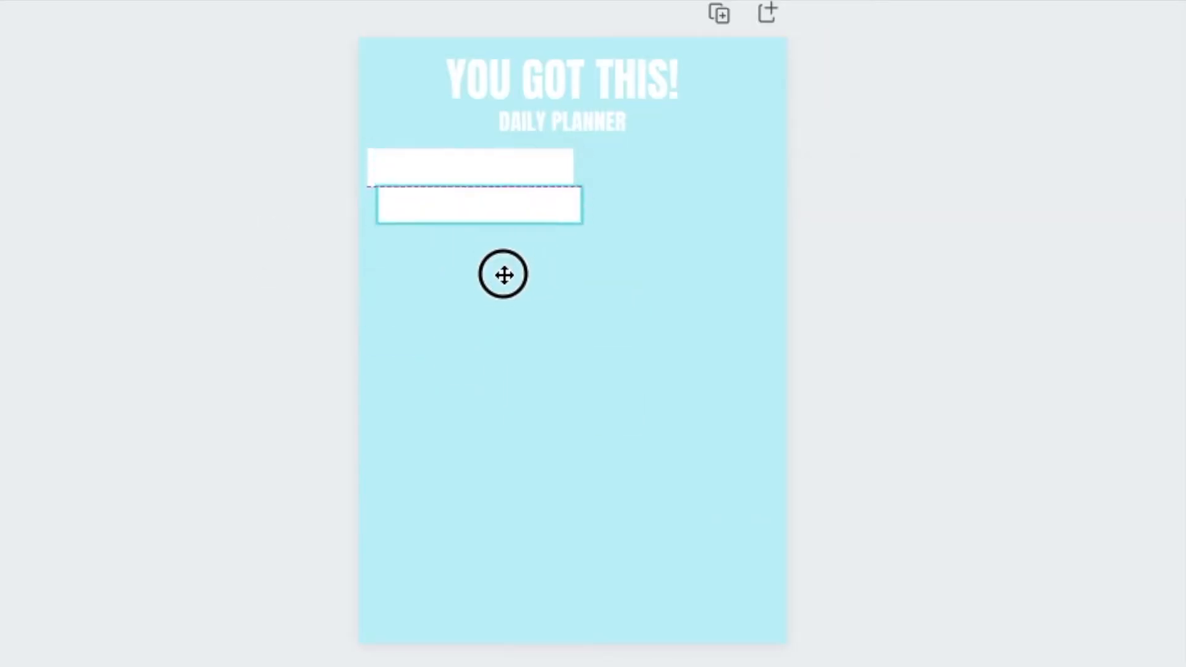
pyautogui.moveTo(503, 275); pyautogui.dragTo(502, 285)
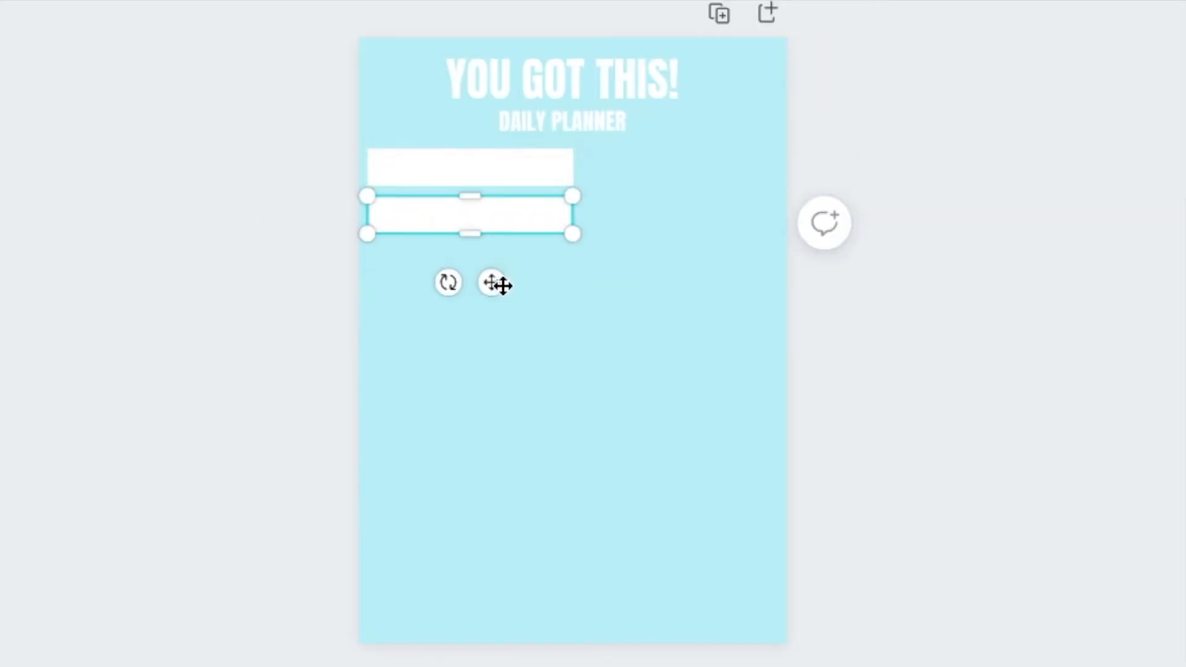
# Stretch the second white bar into a tall box and place a shorter white box beneath it
pyautogui.moveTo(470, 234); pyautogui.dragTo(471, 450)
pyautogui.keyDown('alt'); pyautogui.moveTo(480, 180); pyautogui.dragTo(498, 477); pyautogui.keyUp('alt')
pyautogui.moveTo(471, 496); pyautogui.dragTo(435, 554)
pyautogui.moveTo(445, 480); pyautogui.dragTo(445, 486)
# Add another white box along the page's lower edge and extend it across the full width
pyautogui.click(445, 532)
pyautogui.click(444, 553)
pyautogui.moveTo(470, 600); pyautogui.dragTo(470, 632)
pyautogui.moveTo(573, 585); pyautogui.dragTo(777, 586)
# Duplicate the tall white box and resize the copy to fill the right column, down to the wide lower box
pyautogui.click(426, 346)
pyautogui.keyDown('alt'); pyautogui.moveTo(427, 345); pyautogui.dragTo(635, 291); pyautogui.keyUp('alt')
pyautogui.moveTo(789, 276); pyautogui.dragTo(781, 278)
pyautogui.moveTo(680, 403); pyautogui.dragTo(679, 526)
pyautogui.click(906, 318)
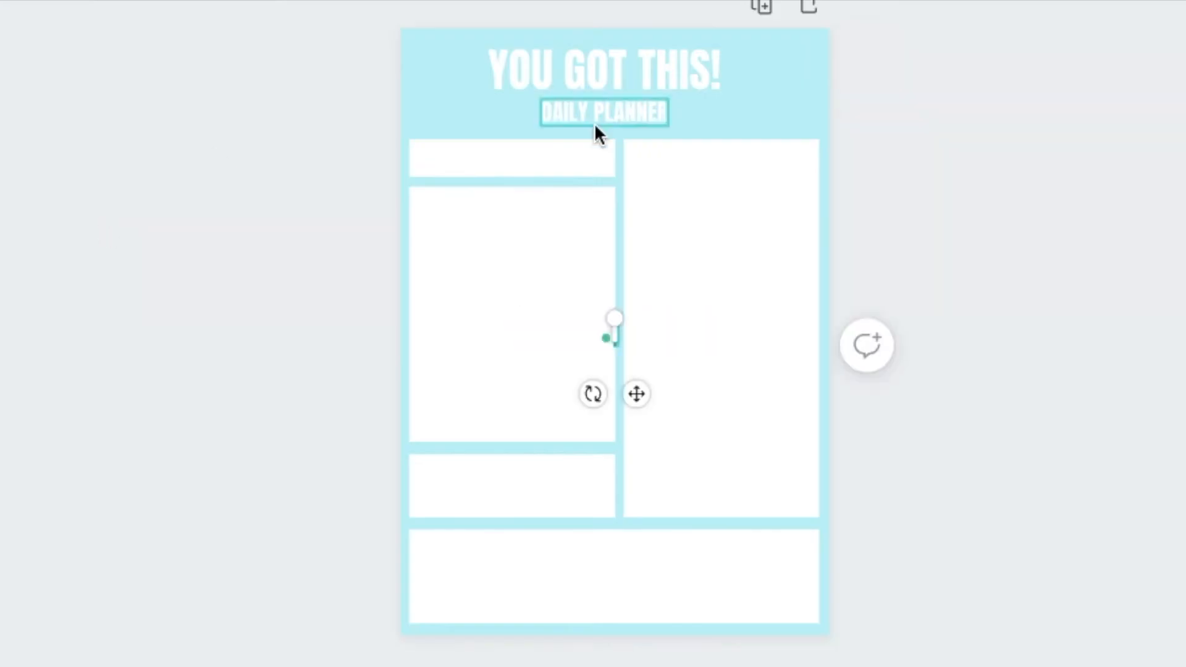
# Add a small dark label reading "DATE" at the left end of the upper white bar
pyautogui.moveTo(636, 393); pyautogui.dragTo(778, 175)
pyautogui.moveTo(692, 99); pyautogui.dragTo(737, 113)
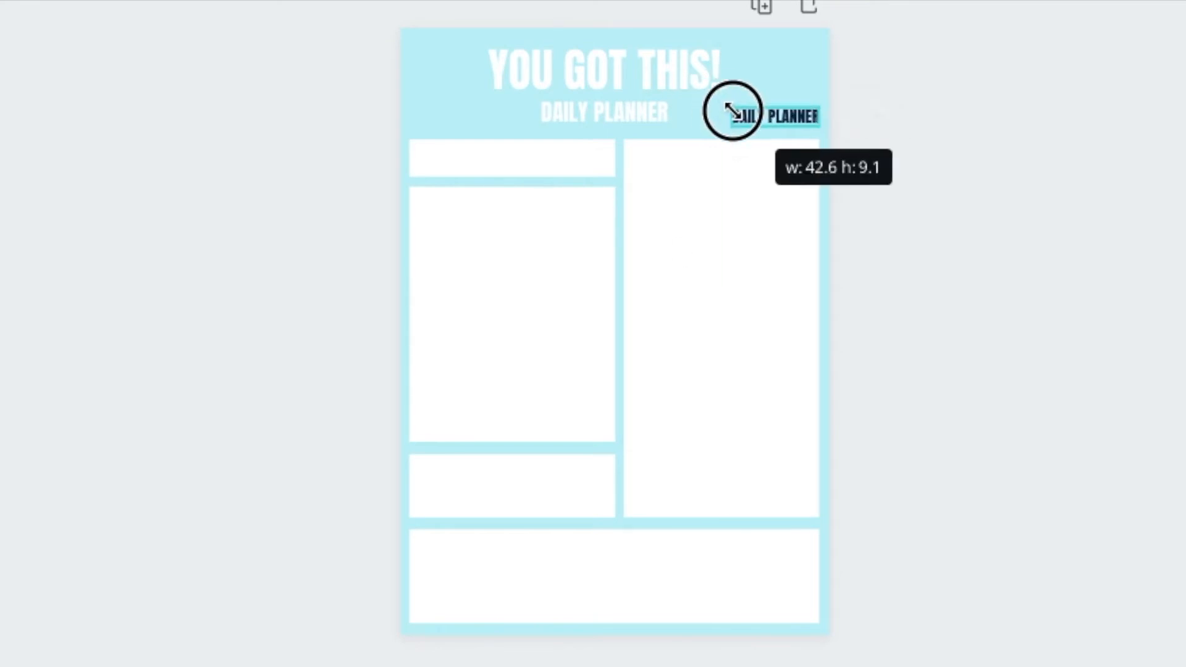
pyautogui.moveTo(802, 175); pyautogui.dragTo(511, 217)
pyautogui.doubleClick(457, 158)
pyautogui.write('DATE')
# Duplicate the DATE label within the same bar and change the copy to "M T W T F S S"
pyautogui.hotkey('ctrl', 'd')
pyautogui.doubleClick(490, 159)
pyautogui.write('M.')
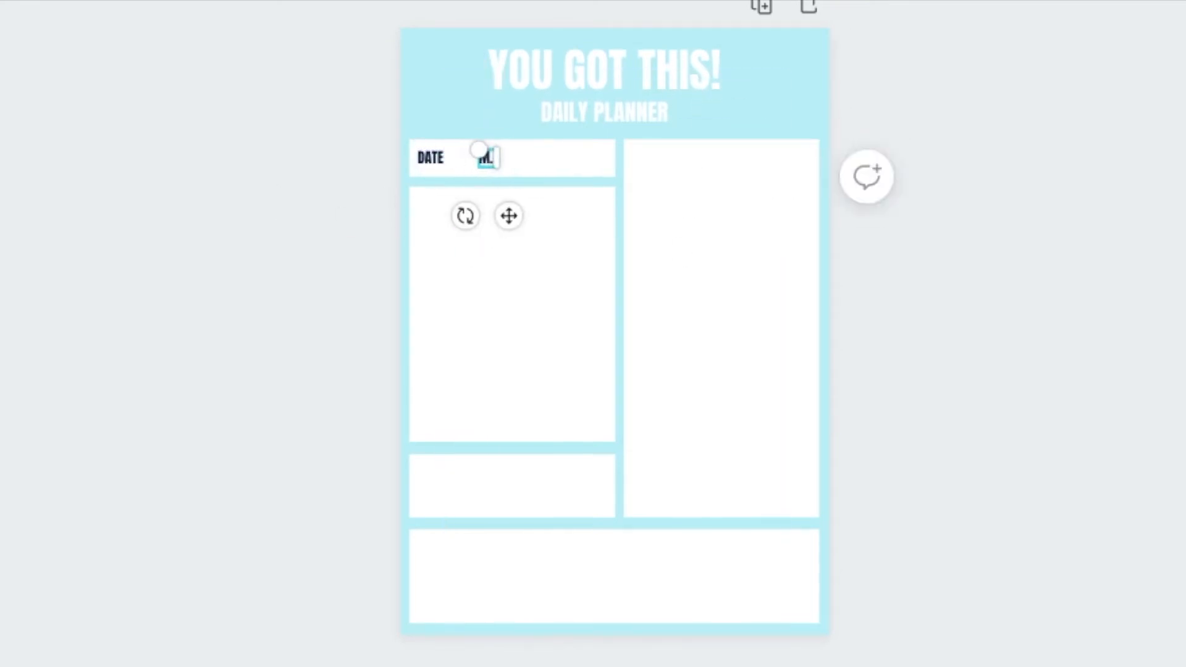
pyautogui.write(' T W T F S S')
# Place a matching label reading "SCHEDULE" centred at the top of the tall left box
pyautogui.moveTo(508, 216); pyautogui.dragTo(534, 262)
pyautogui.click(204, 244)
pyautogui.click(547, 160)
pyautogui.press('BackSpace')
pyautogui.press('BackSpace')
pyautogui.write('CHEDULE')
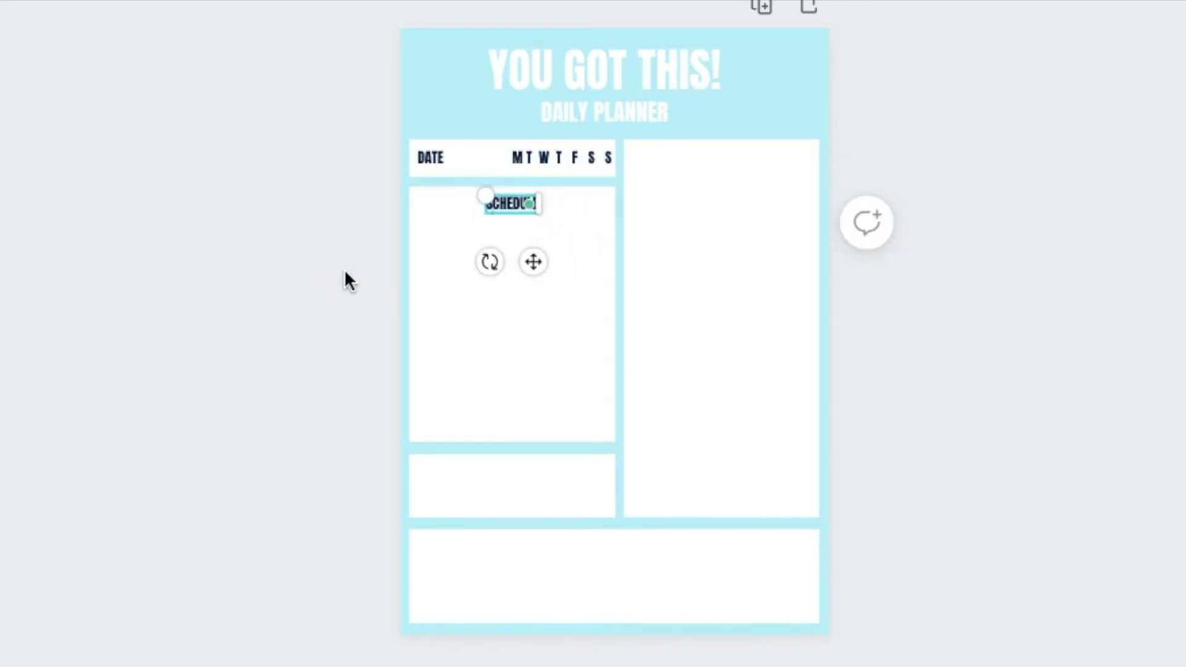
pyautogui.click(337, 253)
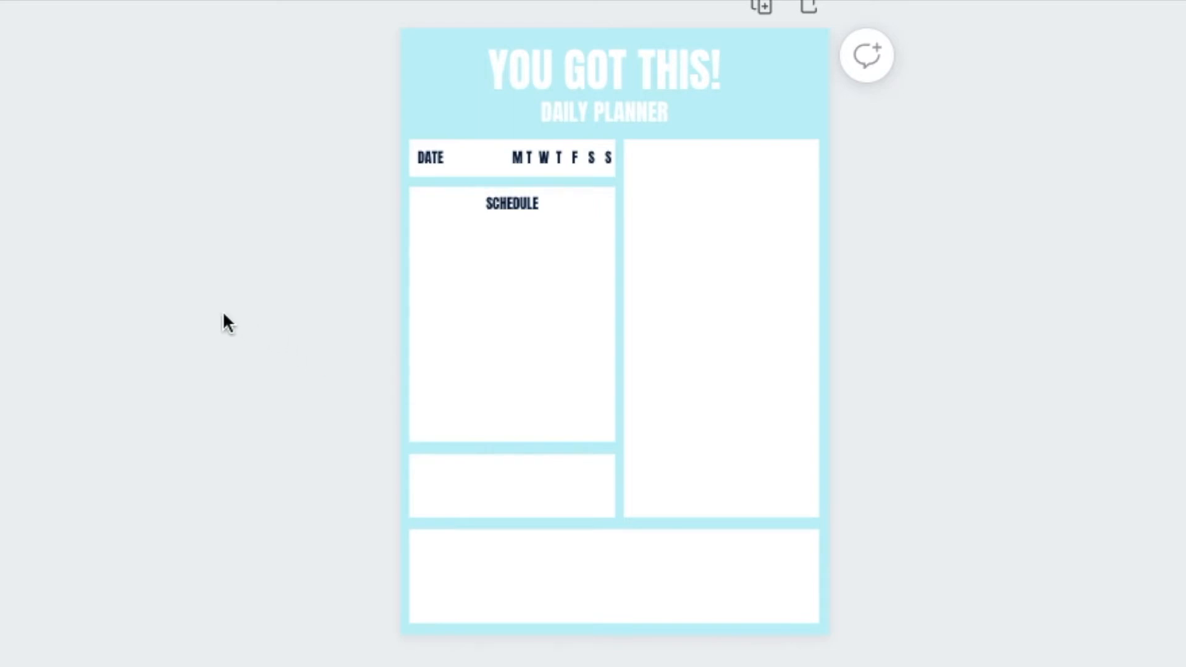
# Add a line with weight 2 beneath the SCHEDULE label and stretch it across the box
pyautogui.press('l')
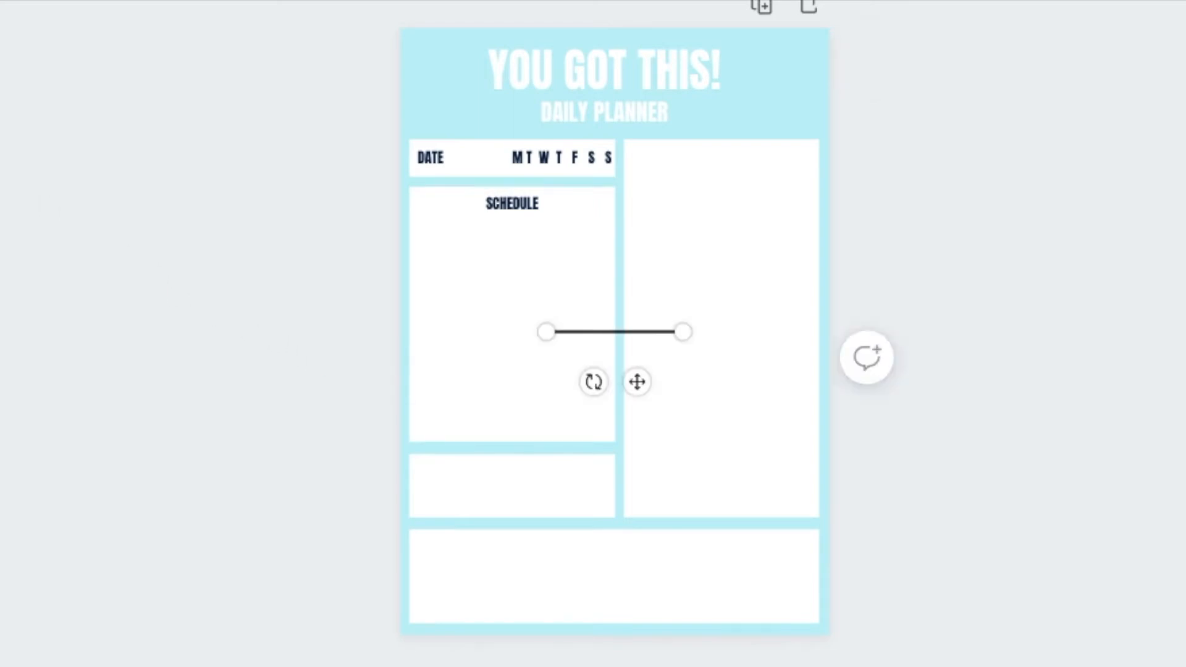
pyautogui.click(99, 43)
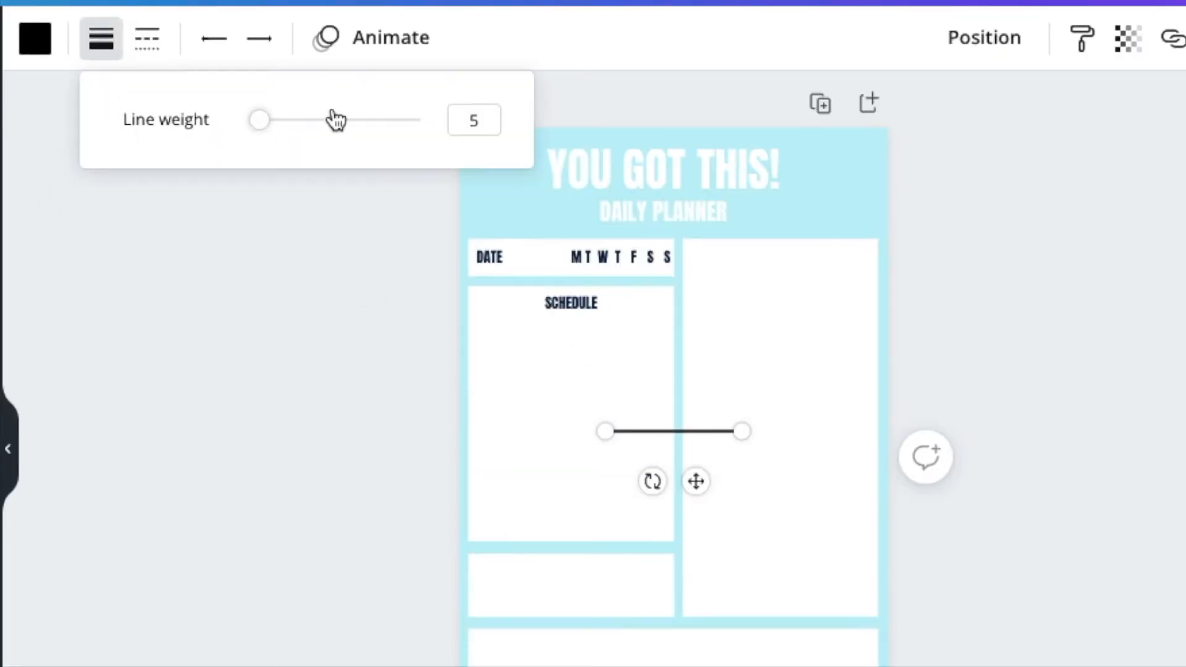
pyautogui.click(261, 122)
pyautogui.moveTo(260, 121); pyautogui.dragTo(255, 123)
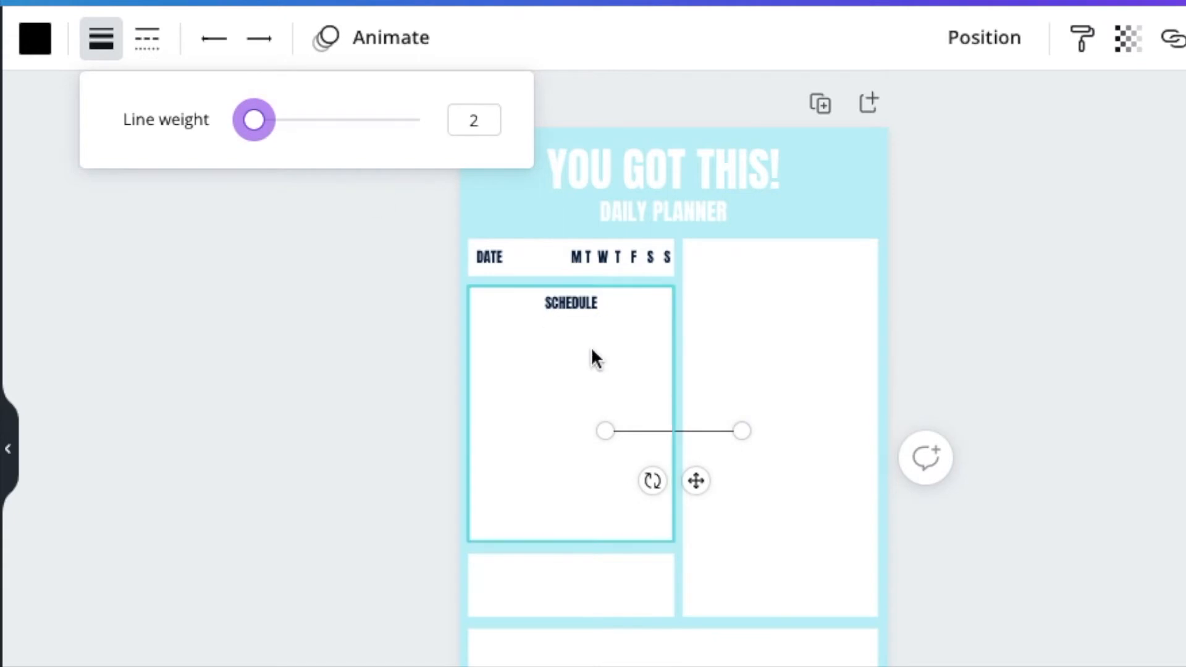
pyautogui.moveTo(697, 480); pyautogui.dragTo(564, 383)
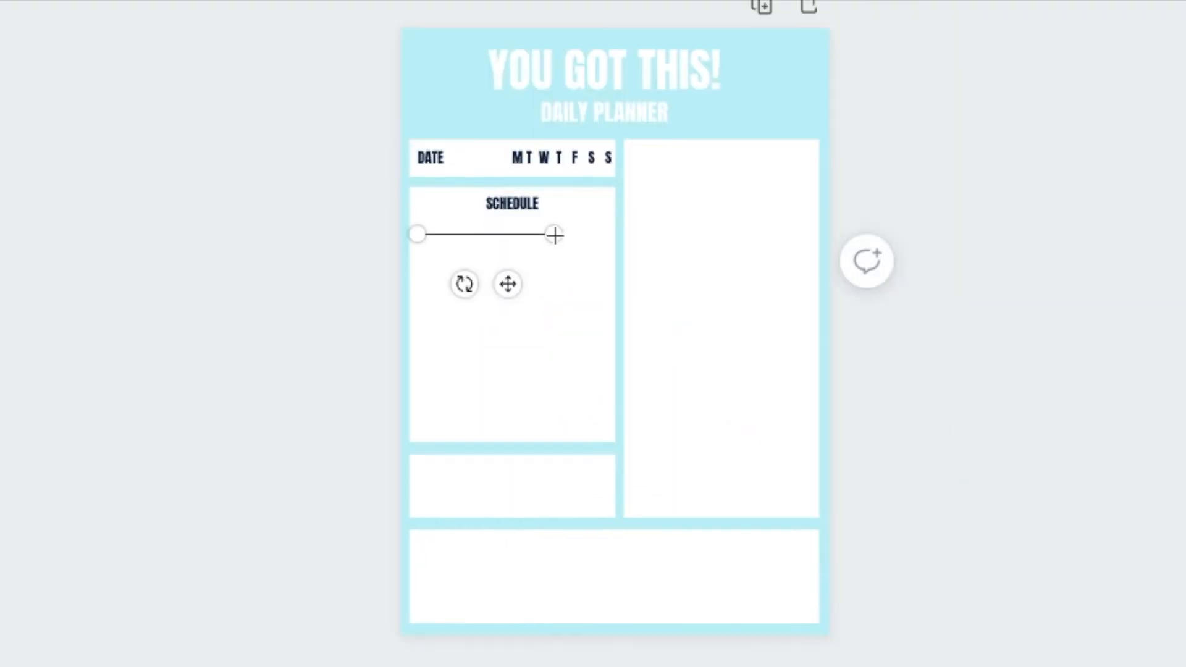
pyautogui.moveTo(554, 234); pyautogui.dragTo(603, 233)
# Duplicate the line down the schedule box until it holds seven writing lines
pyautogui.hotkey('ctrl', 'd')
pyautogui.moveTo(545, 296); pyautogui.dragTo(536, 314)
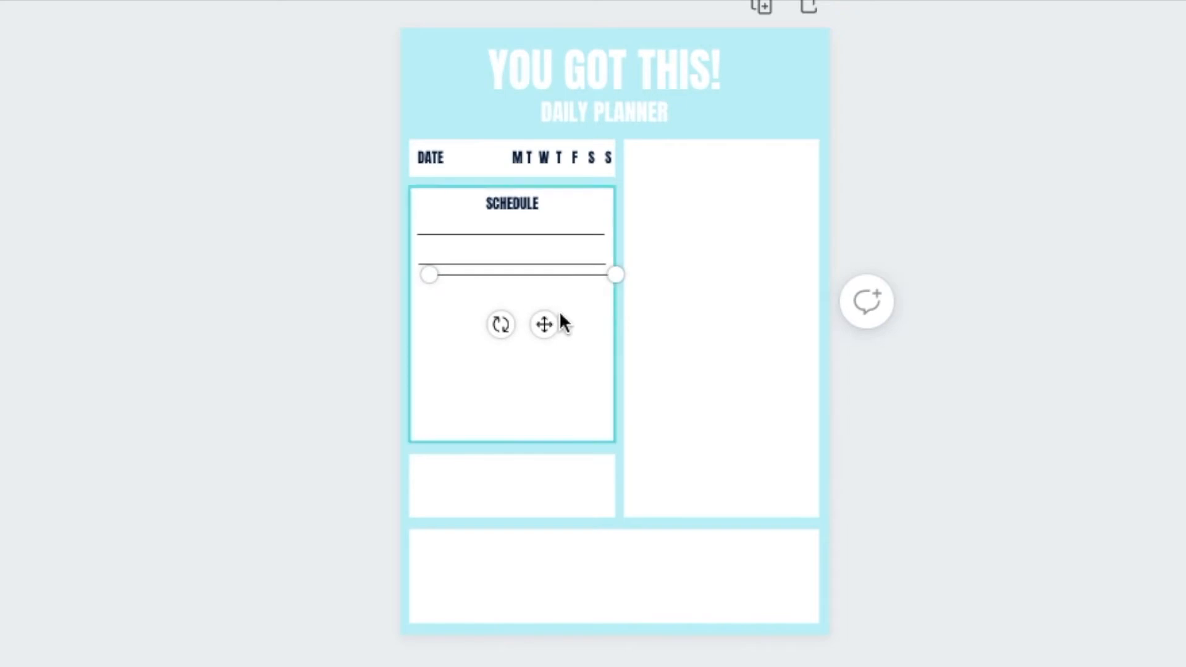
pyautogui.moveTo(537, 313); pyautogui.dragTo(533, 378)
pyautogui.moveTo(533, 379); pyautogui.dragTo(534, 406)
pyautogui.moveTo(533, 406); pyautogui.dragTo(533, 467)
pyautogui.click(272, 295)
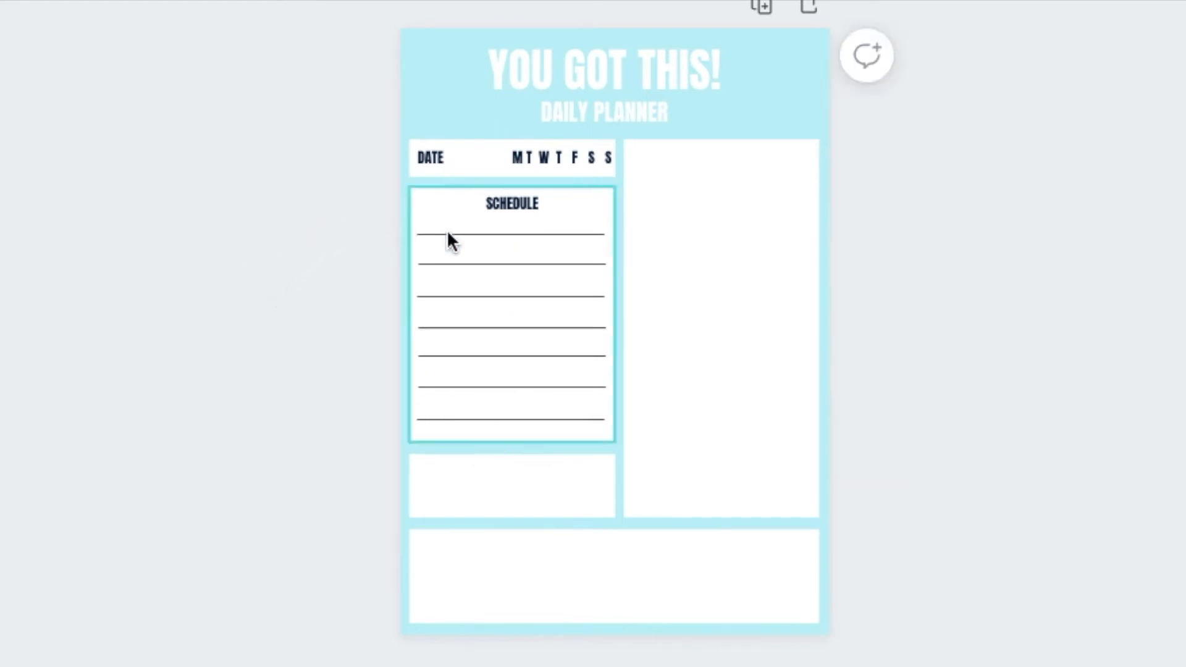
# Try to space the lines in the schedule box evenly in the vertical direction
pyautogui.moveTo(328, 212); pyautogui.dragTo(447, 432)
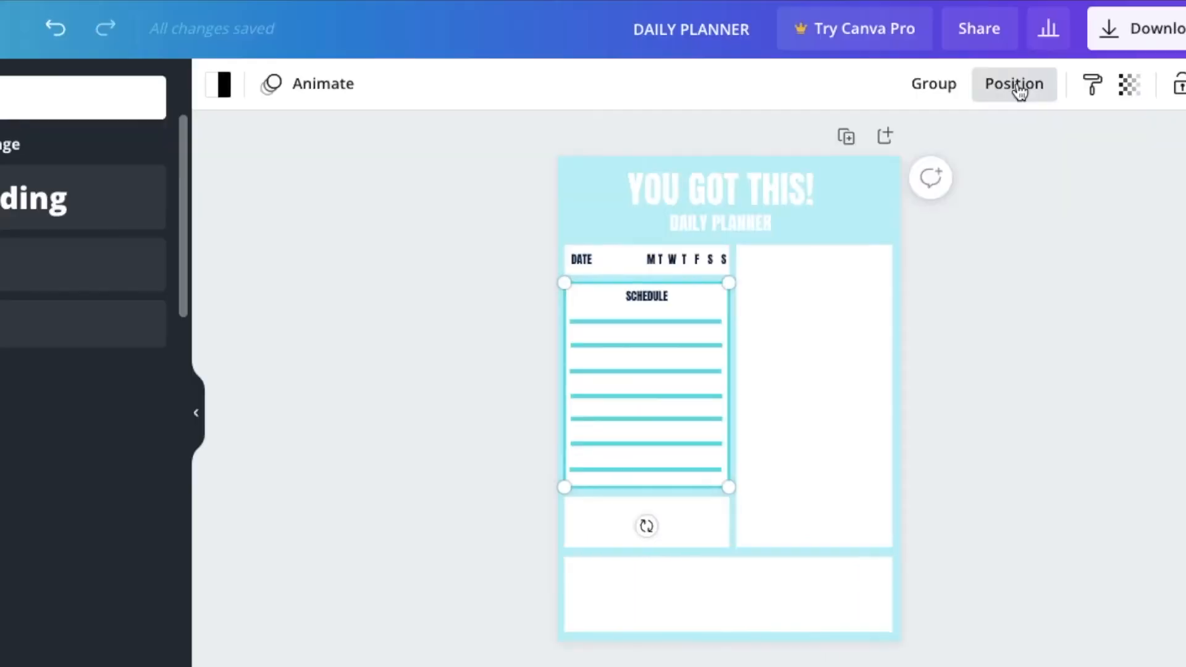
pyautogui.click(1016, 86)
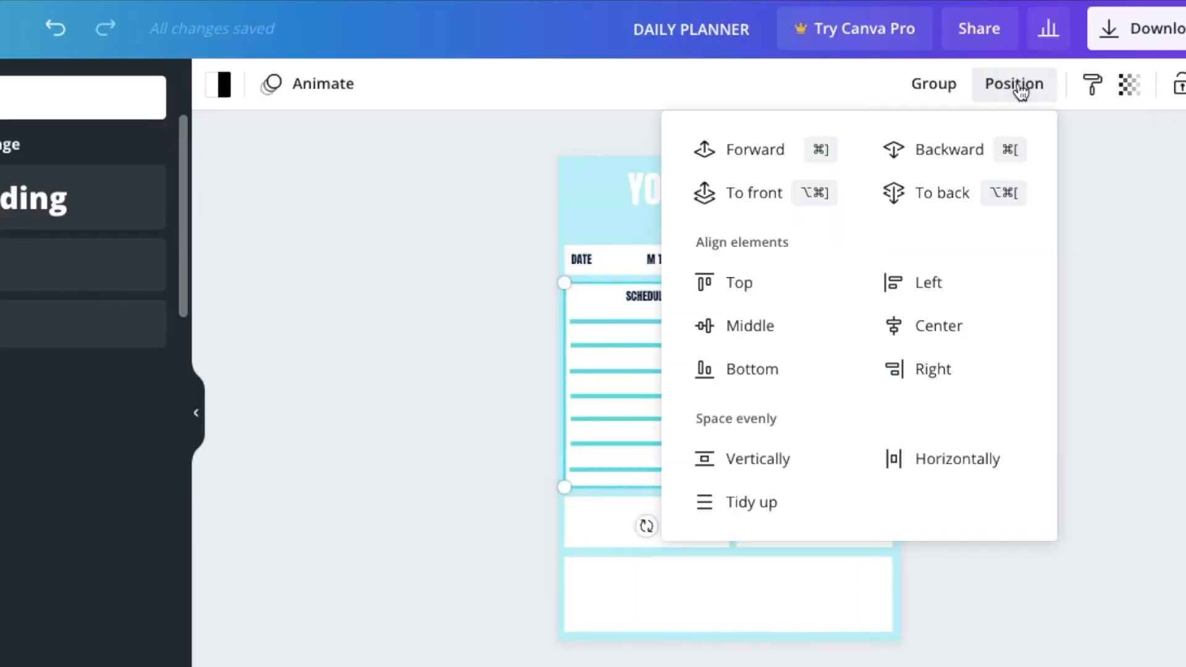
pyautogui.click(768, 464)
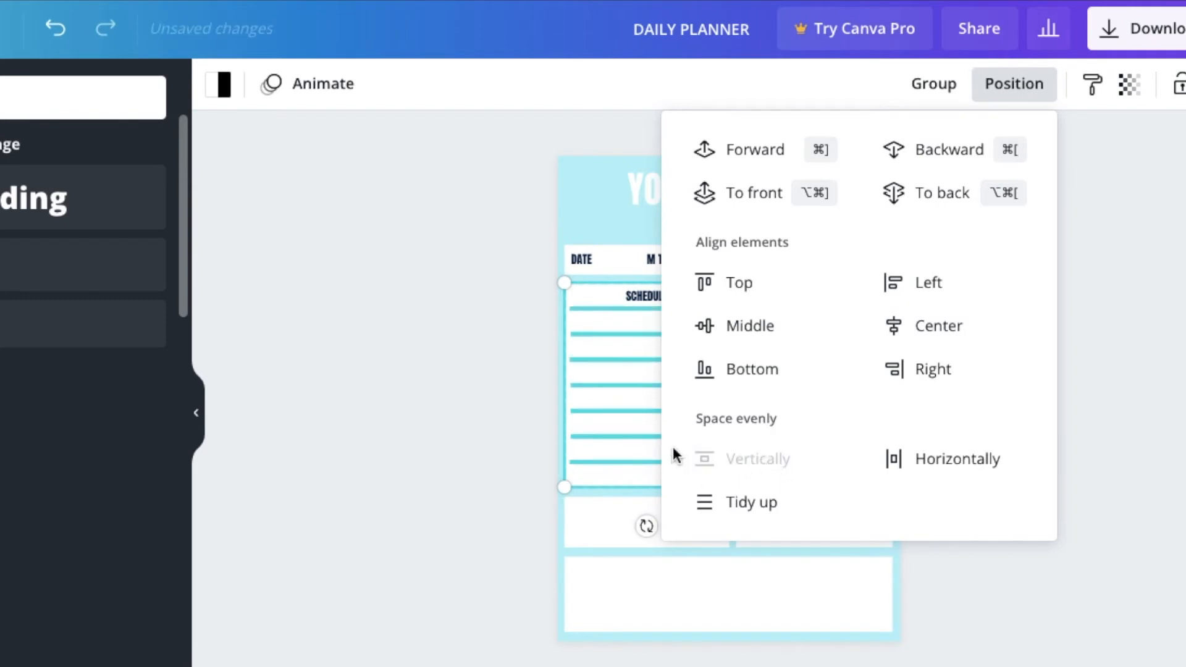
pyautogui.click(414, 414)
pyautogui.click(410, 365)
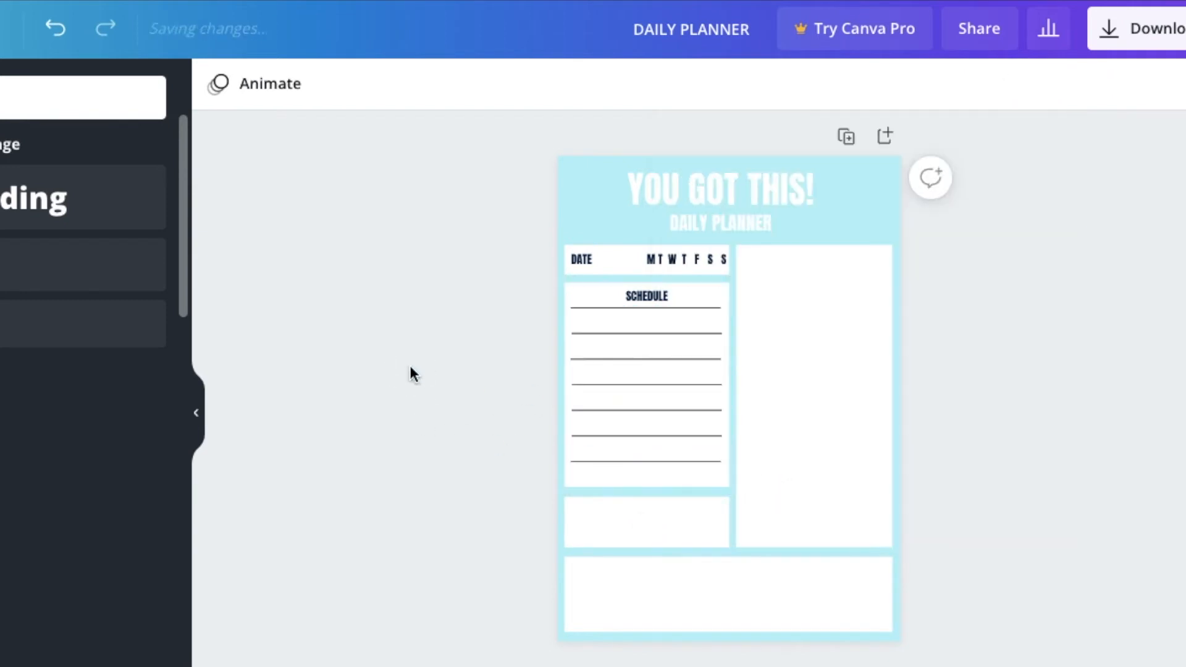
pyautogui.moveTo(563, 304); pyautogui.dragTo(603, 473)
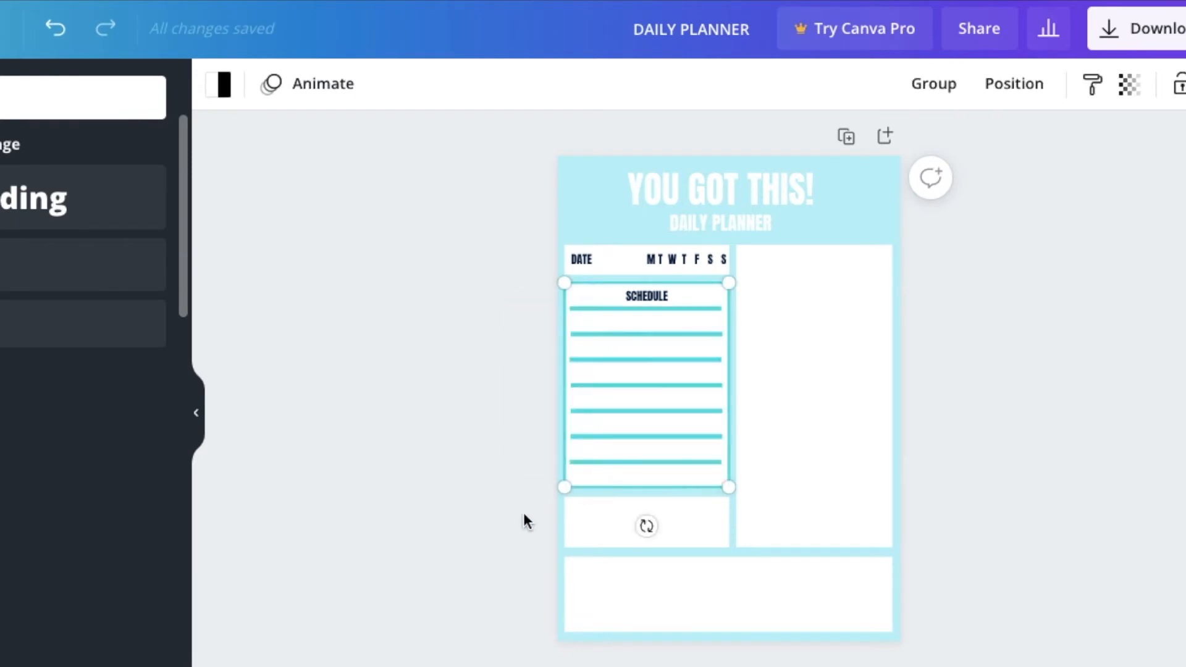
pyautogui.click(491, 440)
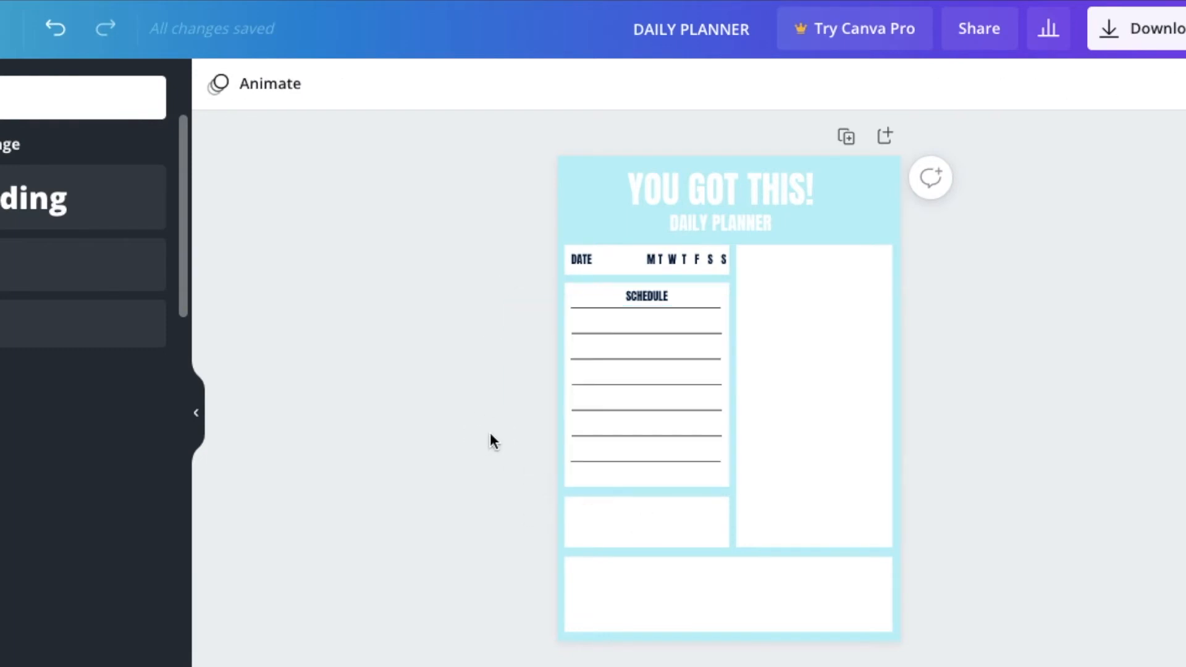
# Duplicate the seven schedule lines and place the copies in the right column box
pyautogui.click(614, 472)
pyautogui.press('super+d')
pyautogui.moveTo(494, 331); pyautogui.dragTo(704, 297)
pyautogui.click(894, 5)
pyautogui.click(894, 18)
pyautogui.click(821, 191)
pyautogui.press('Delete')
pyautogui.keyDown('shift'); pyautogui.click(726, 387); pyautogui.keyUp('shift')
pyautogui.moveTo(784, 265); pyautogui.dragTo(780, 255)
pyautogui.click(941, 312)
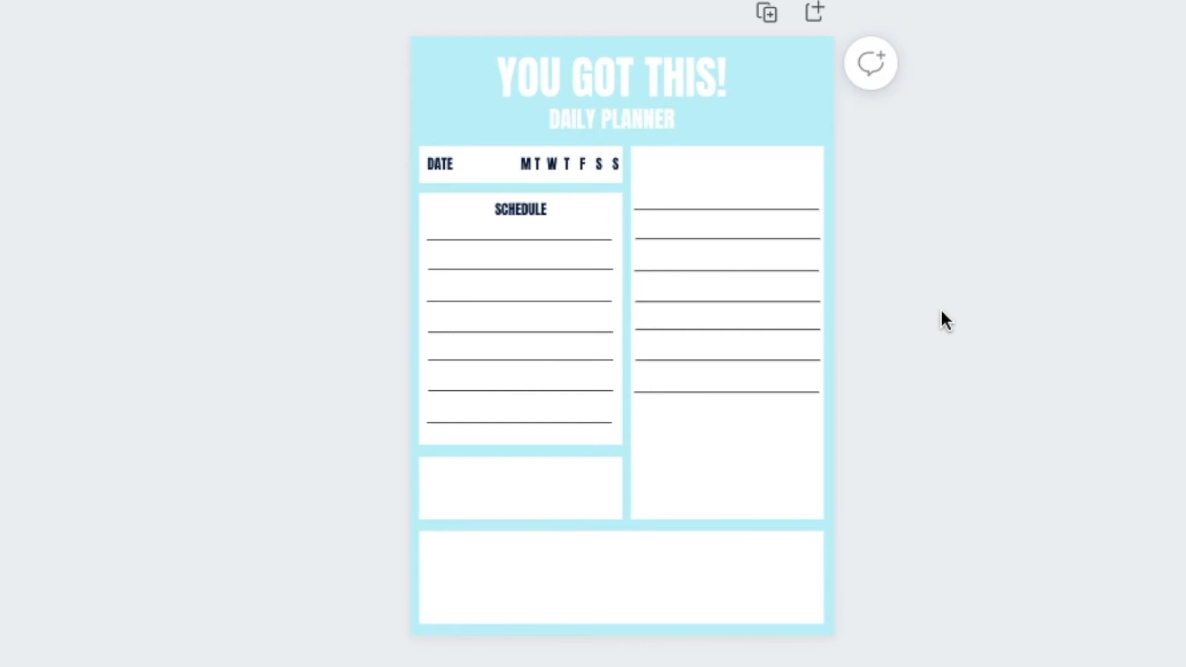
# Copy the SCHEDULE label to the top of the right column box and change its text to "TO-DO"
pyautogui.press('super+v')
pyautogui.press('super+z')
pyautogui.click(520, 210)
pyautogui.press('super+c')
pyautogui.press('super+v')
pyautogui.moveTo(554, 278); pyautogui.dragTo(739, 213)
pyautogui.write('TO-DO')
pyautogui.click(155, 102)
# Copy the last line of the TO-DO box and add three more lines below it
pyautogui.doubleClick(729, 393)
pyautogui.press('super+c')
pyautogui.click(940, 408)
pyautogui.press('super+v')
pyautogui.moveTo(760, 448); pyautogui.dragTo(755, 534)
pyautogui.press('super+v')
pyautogui.click(225, 242)
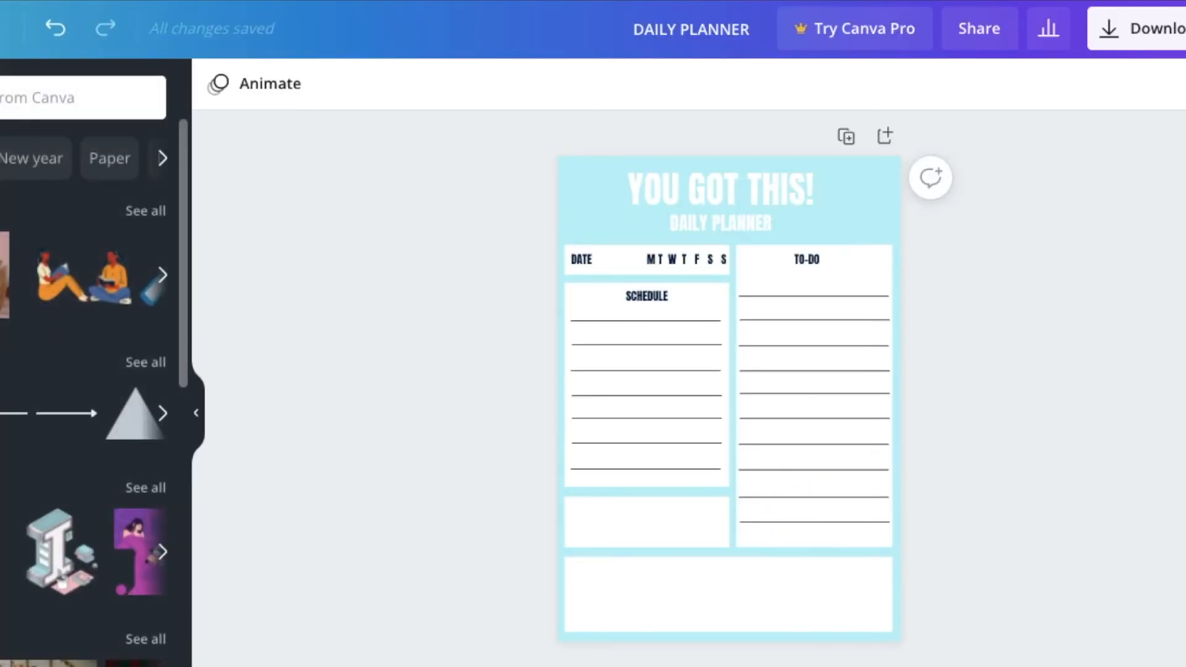
# Add a narrow white rectangle that covers the left ends of the first three TO-DO lines
pyautogui.moveTo(824, 398); pyautogui.dragTo(687, 405)
pyautogui.moveTo(660, 304); pyautogui.dragTo(659, 410)
pyautogui.moveTo(686, 455); pyautogui.dragTo(752, 330)
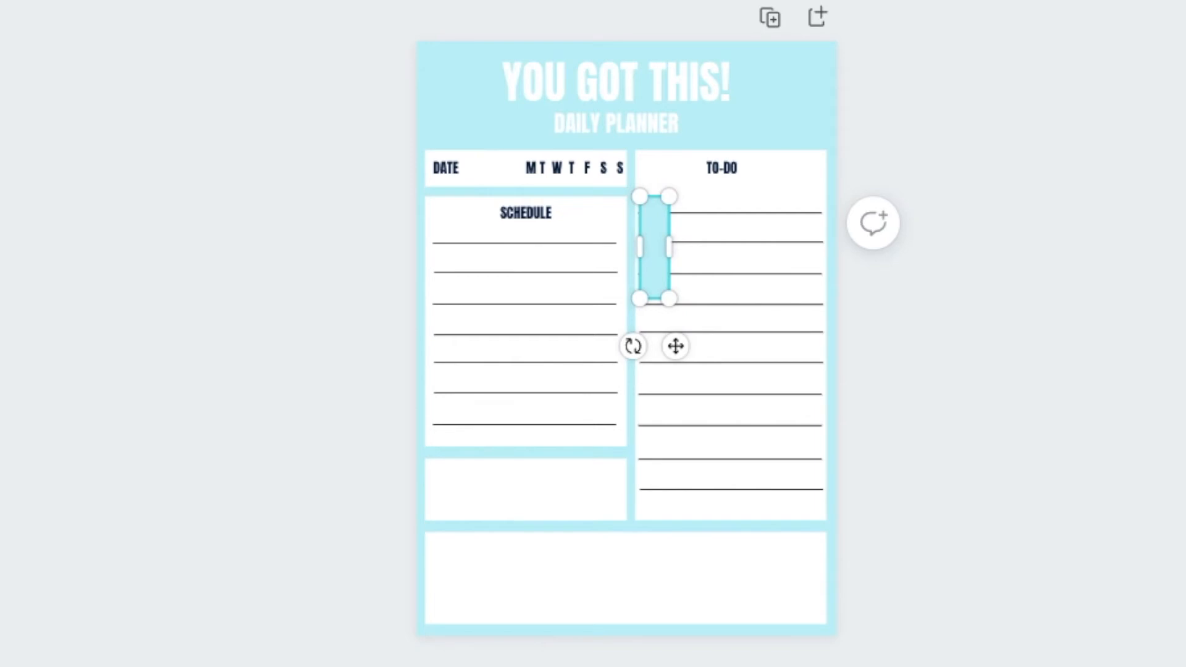
pyautogui.click(171, 256)
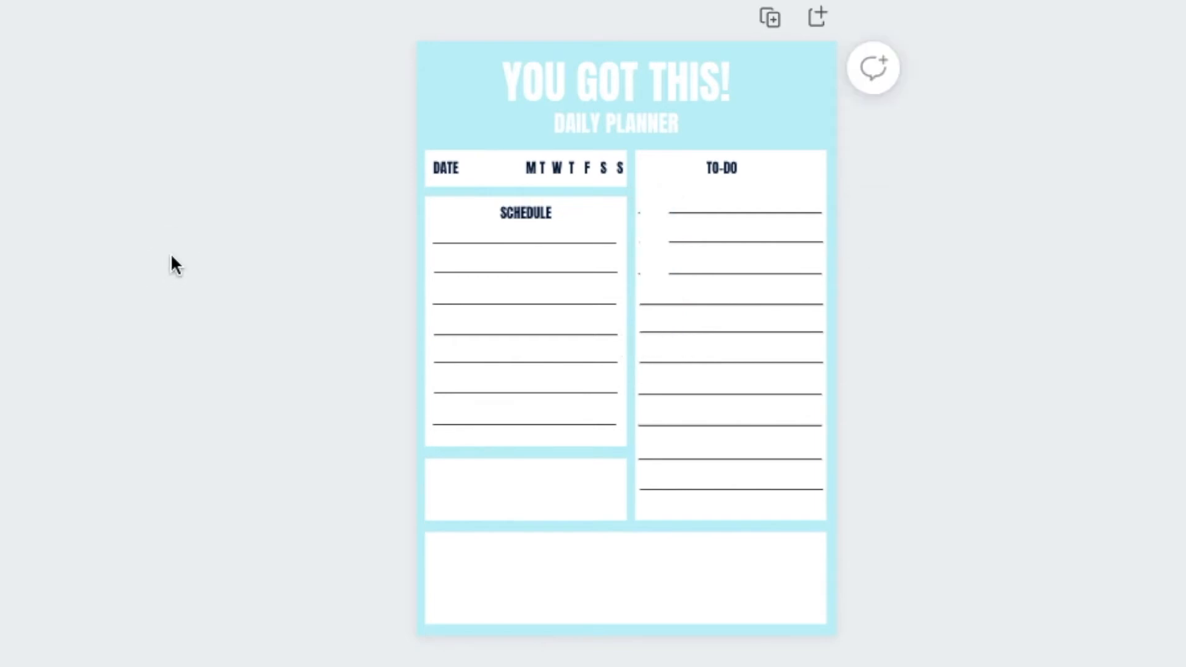
pyautogui.click(658, 244)
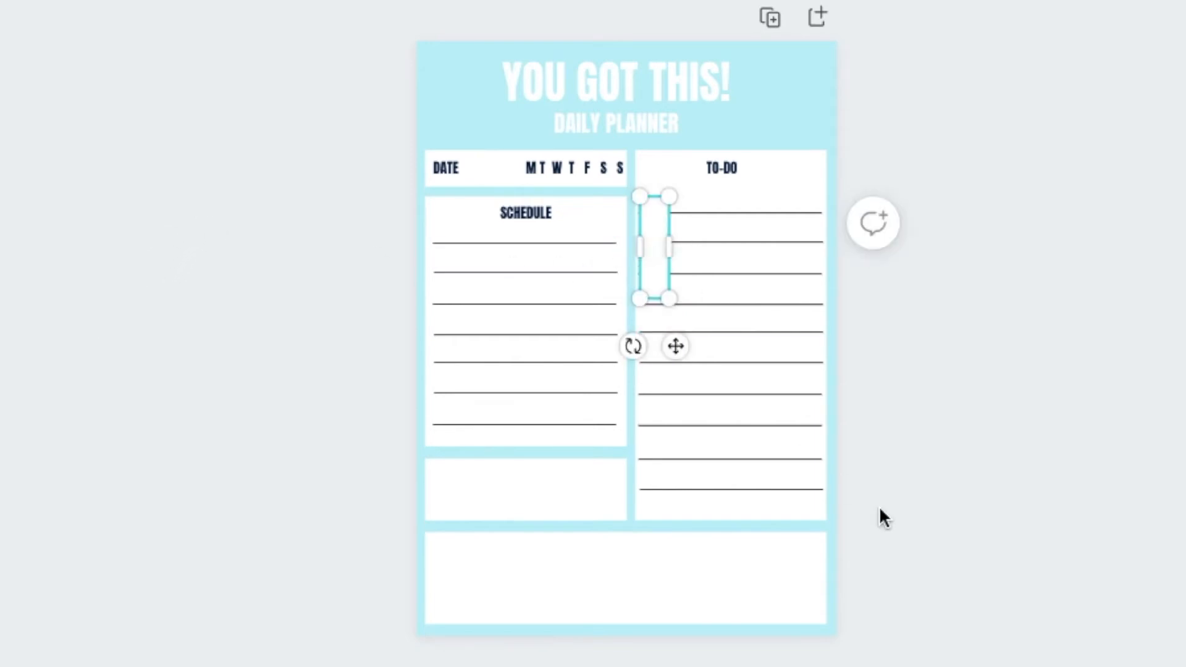
pyautogui.click(315, 234)
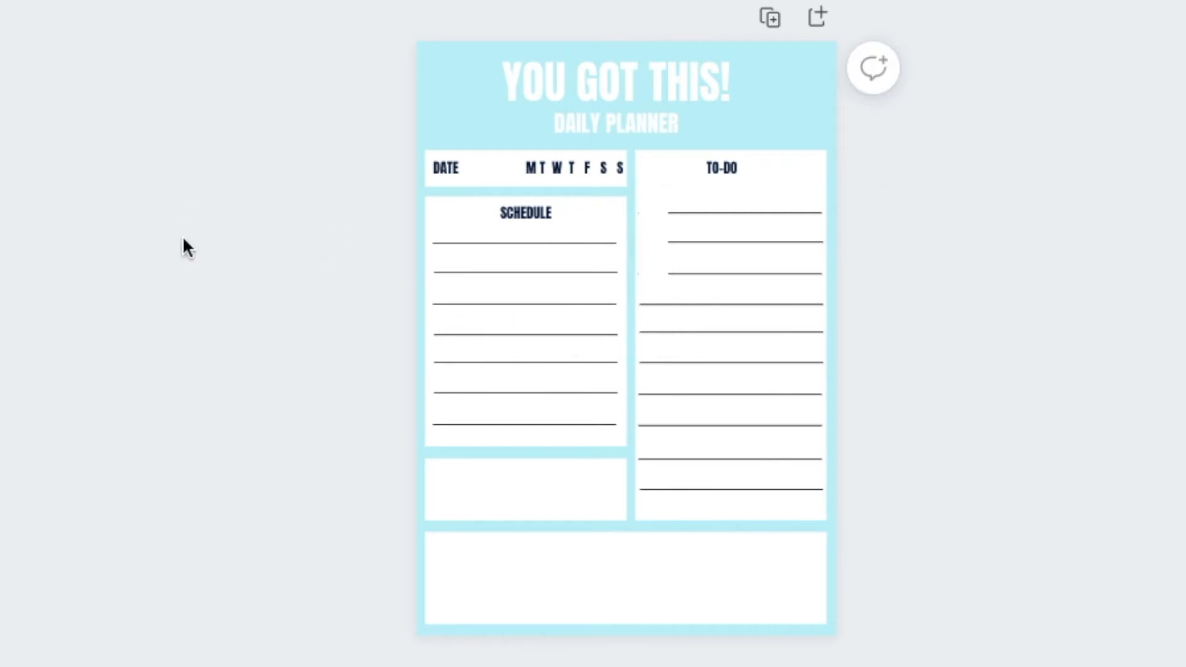
# Duplicate the SCHEDULE label, rotate the copy to read upward and place it beside the first three TO-DO lines
pyautogui.doubleClick(532, 215)
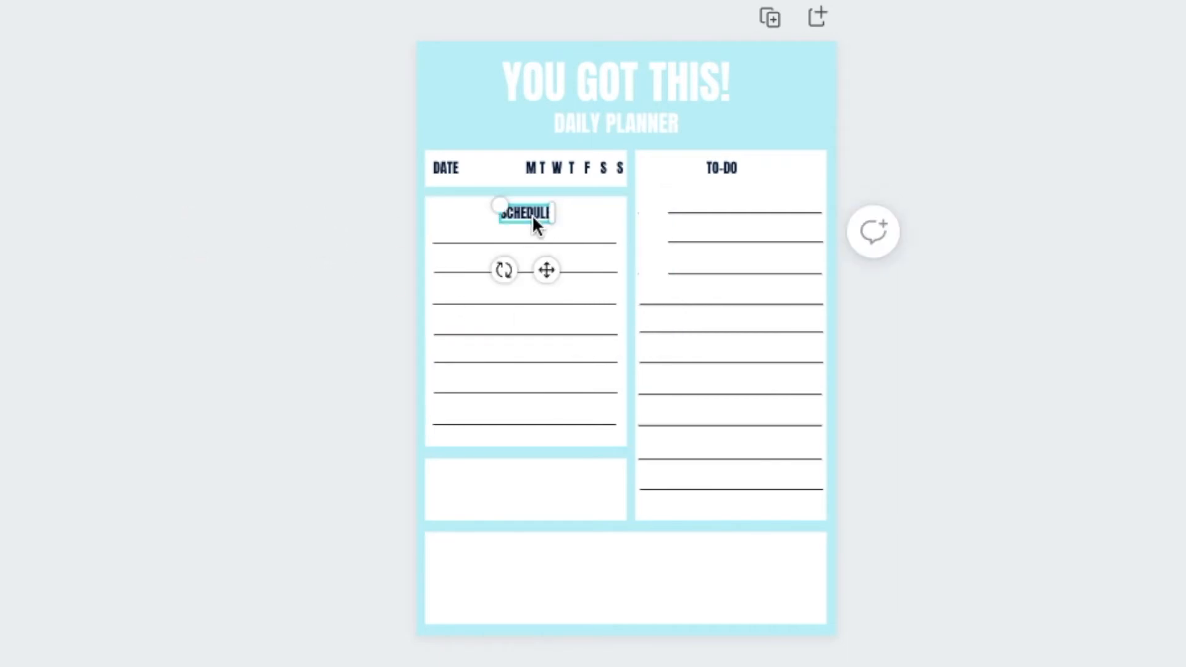
pyautogui.hotkey('ctrl', 'd')
pyautogui.moveTo(511, 280); pyautogui.dragTo(678, 252)
pyautogui.moveTo(595, 207); pyautogui.dragTo(710, 223)
# Change the vertical label to "PRIORITIES" and widen its text box so the word fits on one line
pyautogui.doubleClick(644, 244)
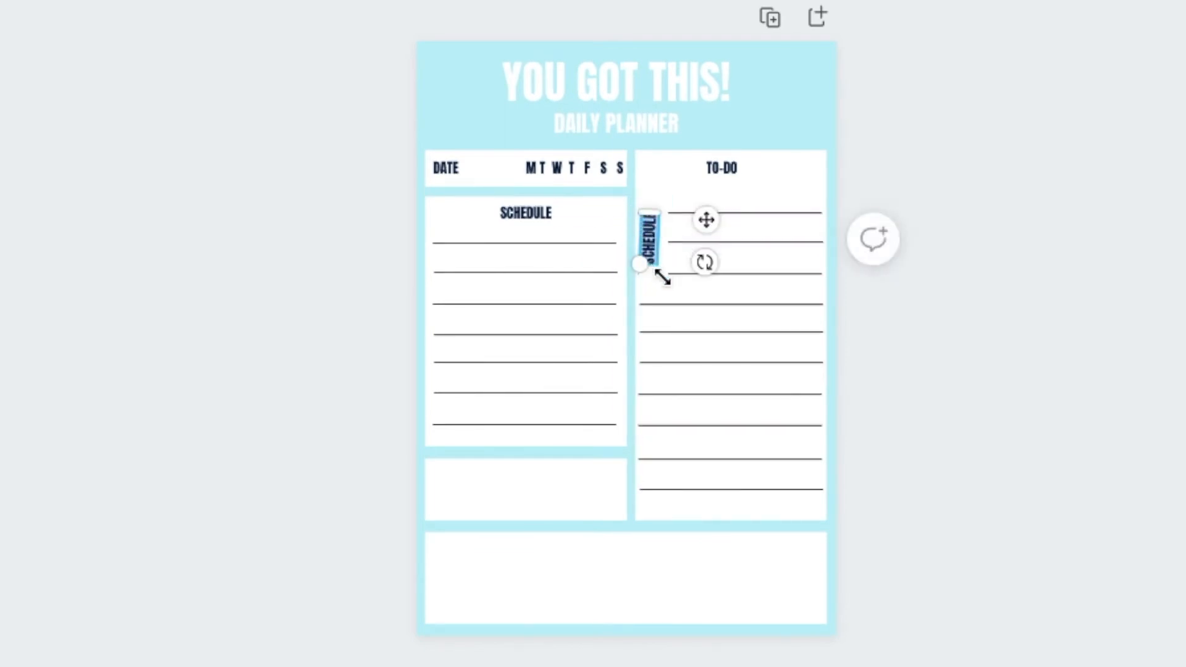
pyautogui.write('PRIO')
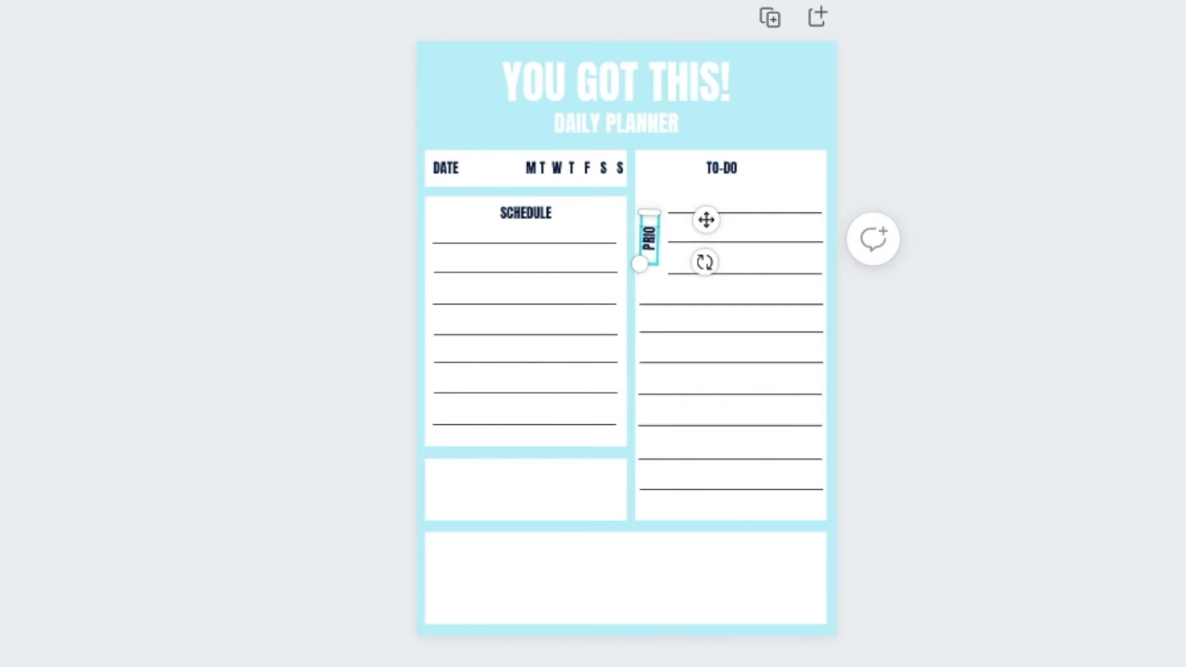
pyautogui.write('RITIES')
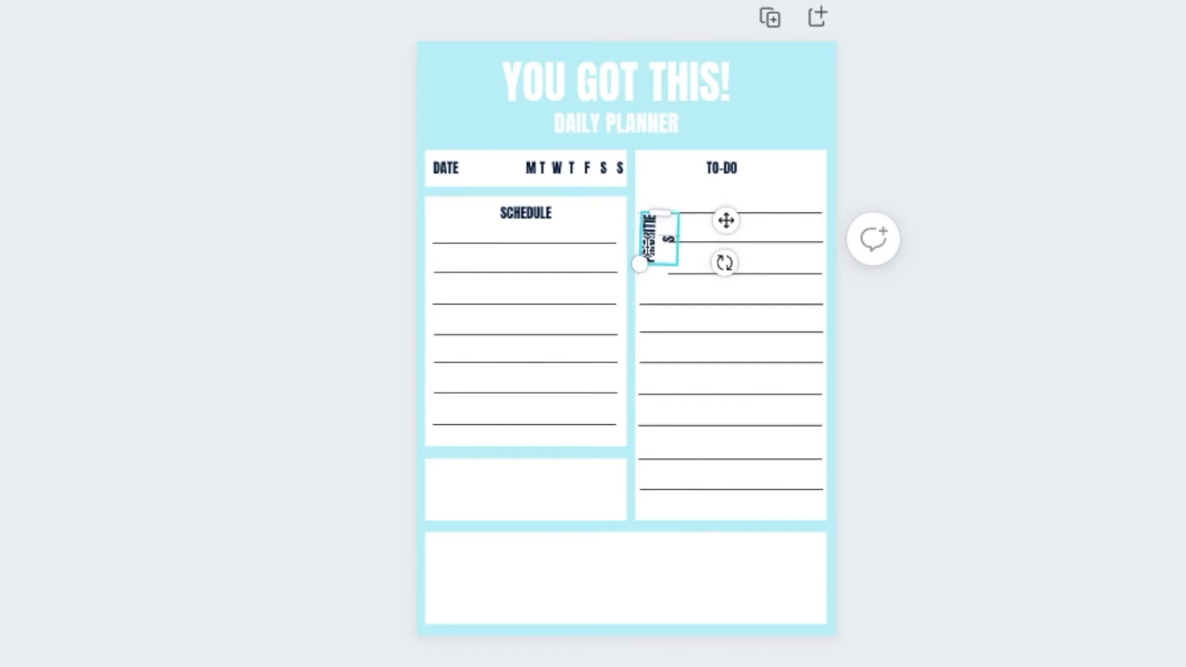
pyautogui.moveTo(670, 218); pyautogui.dragTo(657, 191)
pyautogui.click(180, 248)
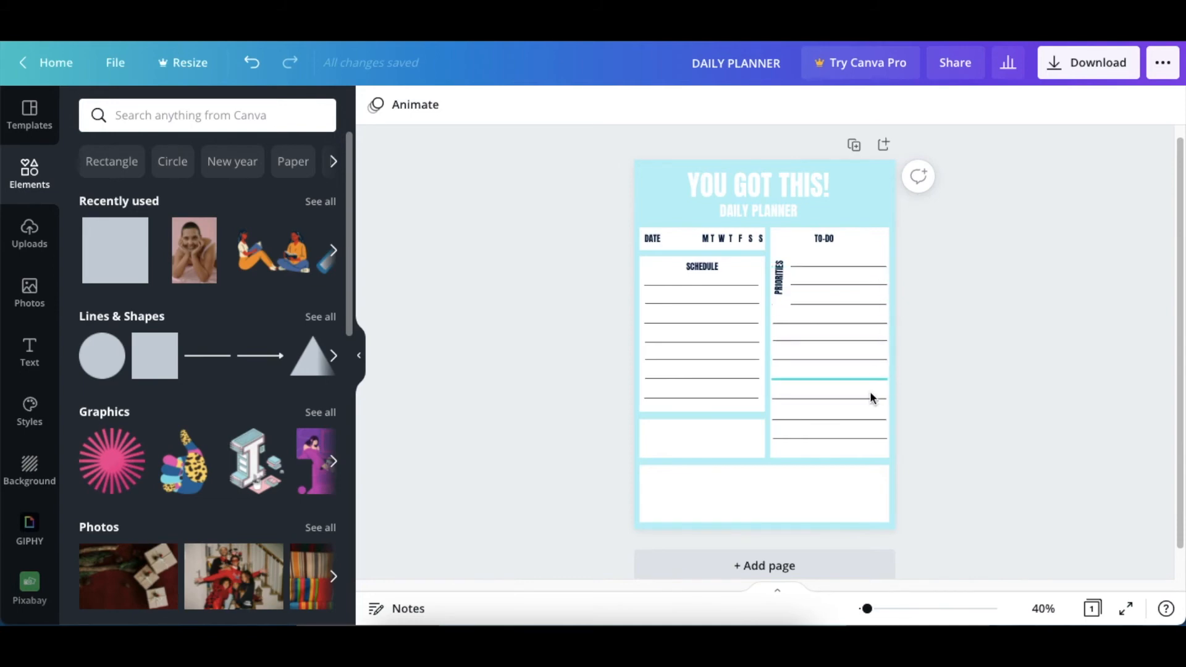
# Add a square, shrink it to checkbox size and colour it dark navy from the Mermaid Lagoon palette
pyautogui.click(115, 251)
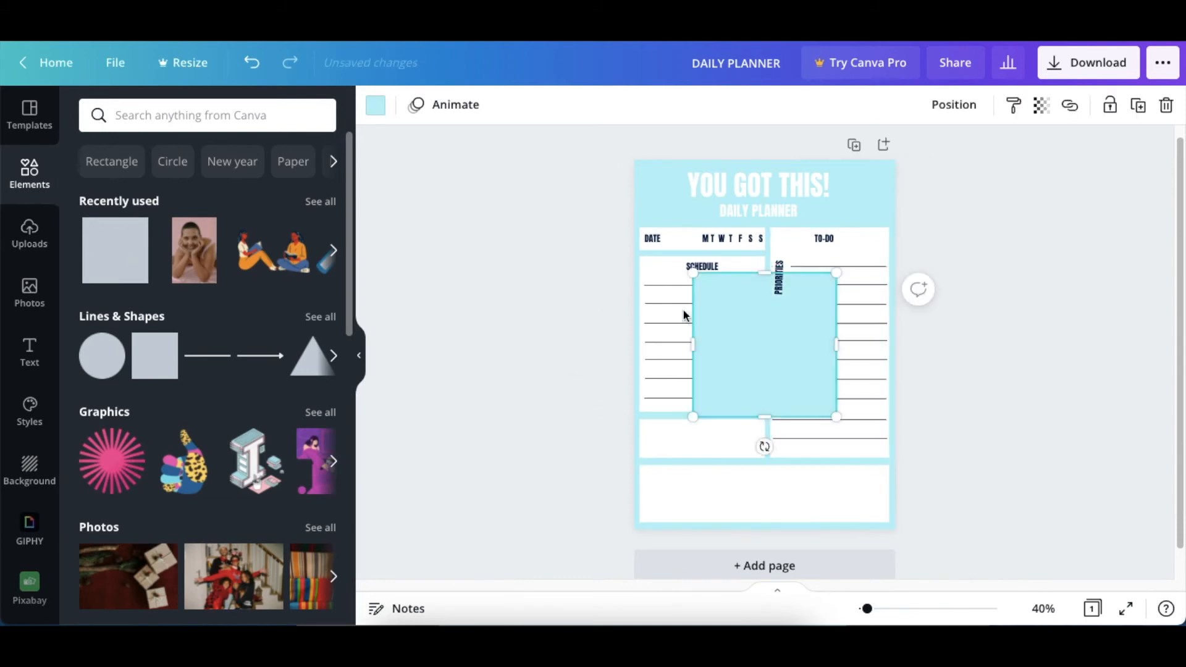
pyautogui.moveTo(833, 415); pyautogui.dragTo(684, 295)
pyautogui.click(374, 111)
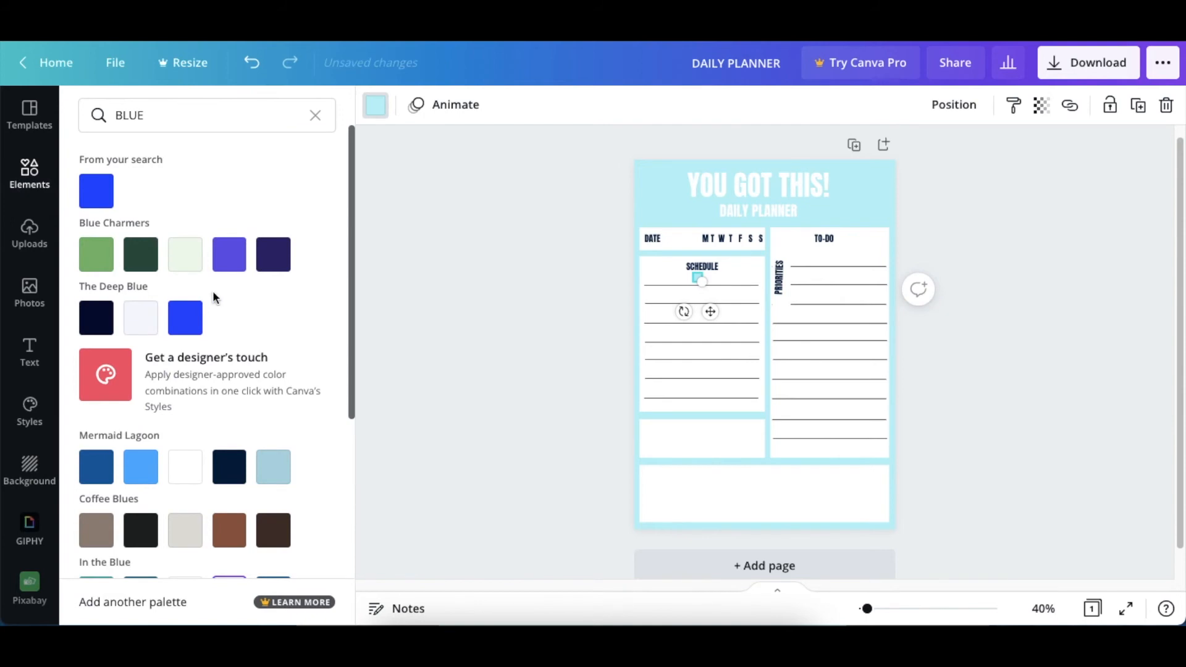
pyautogui.click(229, 467)
# Set the small square's transparency to 35 and place it at the right end of the first TO-DO line
pyautogui.click(1042, 105)
pyautogui.moveTo(990, 156); pyautogui.dragTo(921, 170)
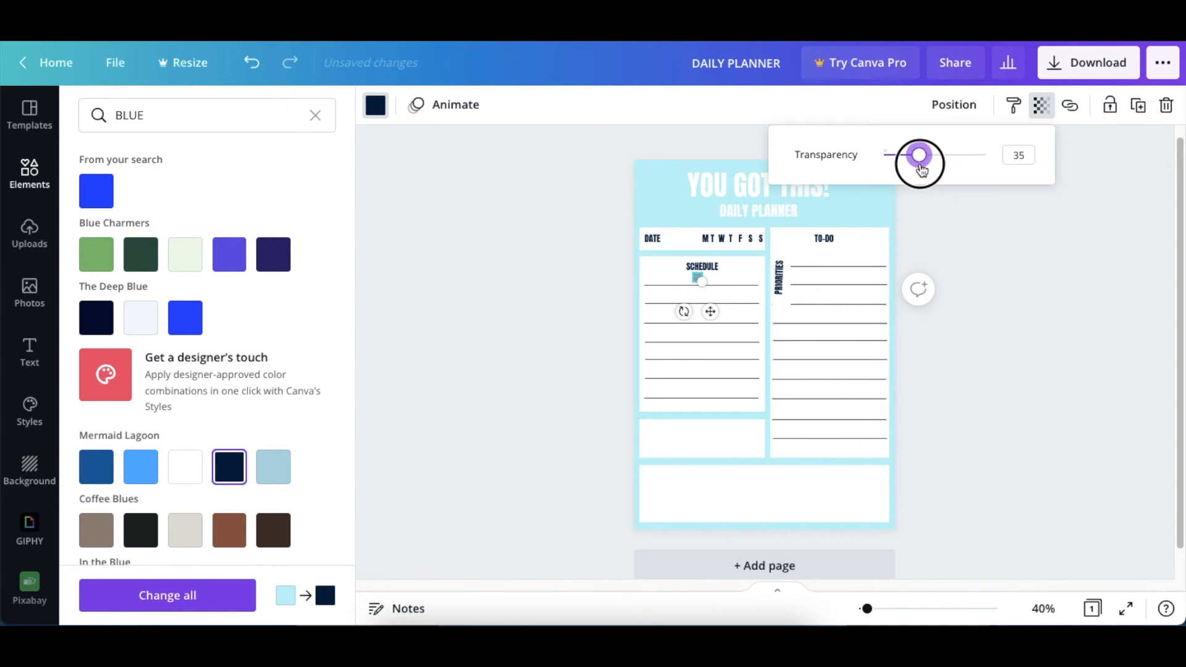
pyautogui.moveTo(711, 312); pyautogui.dragTo(892, 295)
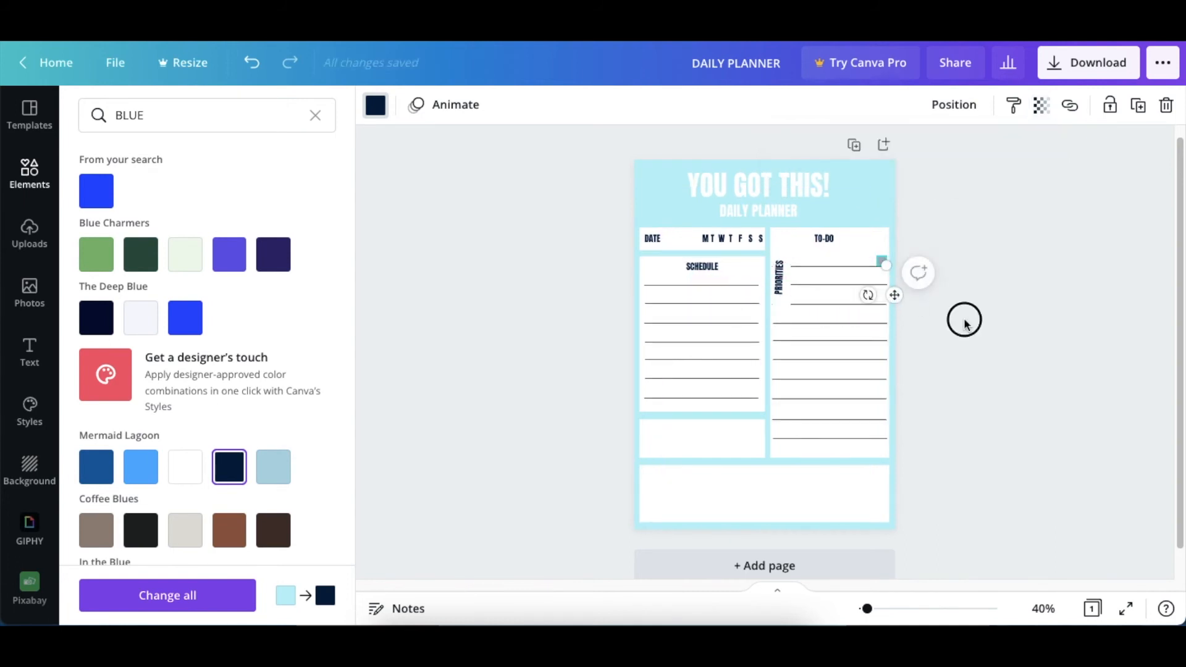
pyautogui.click(958, 319)
# Duplicate the checkbox square down the TO-DO column so all ten lines have one at the right end, nudging the copies into place
pyautogui.click(883, 263)
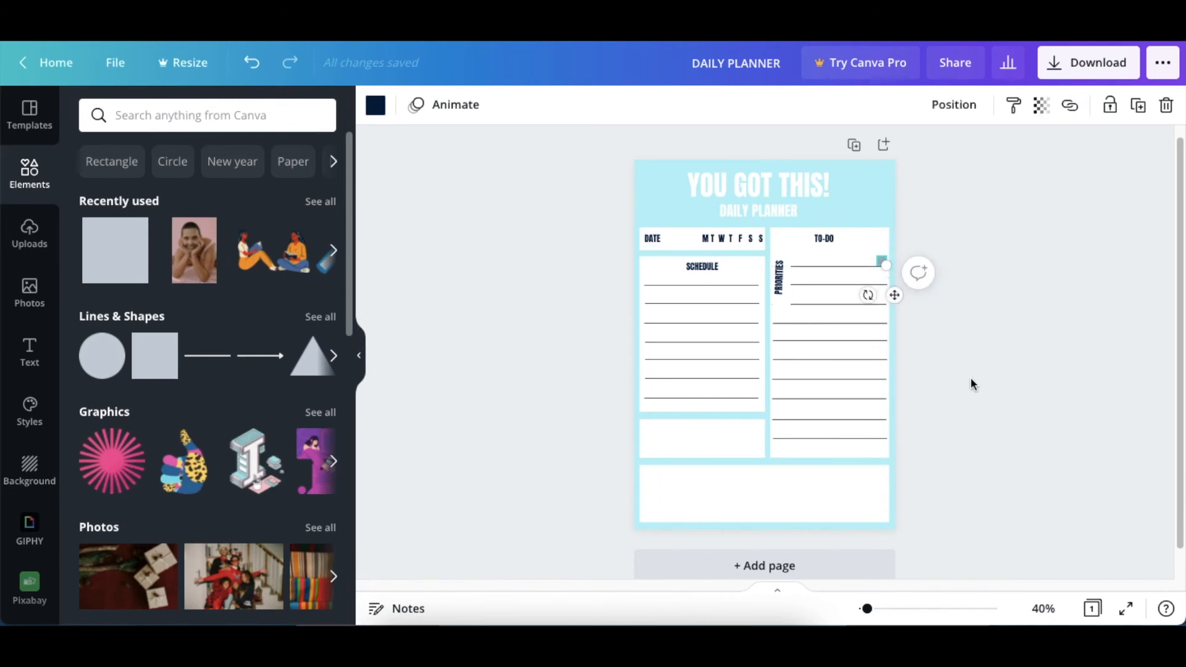
pyautogui.press('super+d')
pyautogui.moveTo(903, 300); pyautogui.dragTo(895, 349)
pyautogui.press('super+d')
pyautogui.press('super+d')
pyautogui.press('super+d')
pyautogui.moveTo(830, 370); pyautogui.dragTo(819, 514)
pyautogui.press('super+d')
pyautogui.press('Up')
pyautogui.press('Up')
pyautogui.press('Up')
pyautogui.press('Up')
pyautogui.press('super+d')
pyautogui.press('super+d')
pyautogui.press('super+d')
pyautogui.press('Left')
pyautogui.press('Left')
pyautogui.press('Left')
pyautogui.press('Left')
pyautogui.press('Left')
pyautogui.press('Left')
pyautogui.press('Left')
pyautogui.press('Left')
pyautogui.press('Down')
pyautogui.press('Down')
pyautogui.press('Down')
pyautogui.press('Down')
pyautogui.press('Down')
pyautogui.press('Down')
pyautogui.press('Down')
pyautogui.press('Down')
pyautogui.press('Down')
pyautogui.press('Down')
pyautogui.press('Up')
pyautogui.press('Up')
pyautogui.press('Up')
pyautogui.click(937, 254)
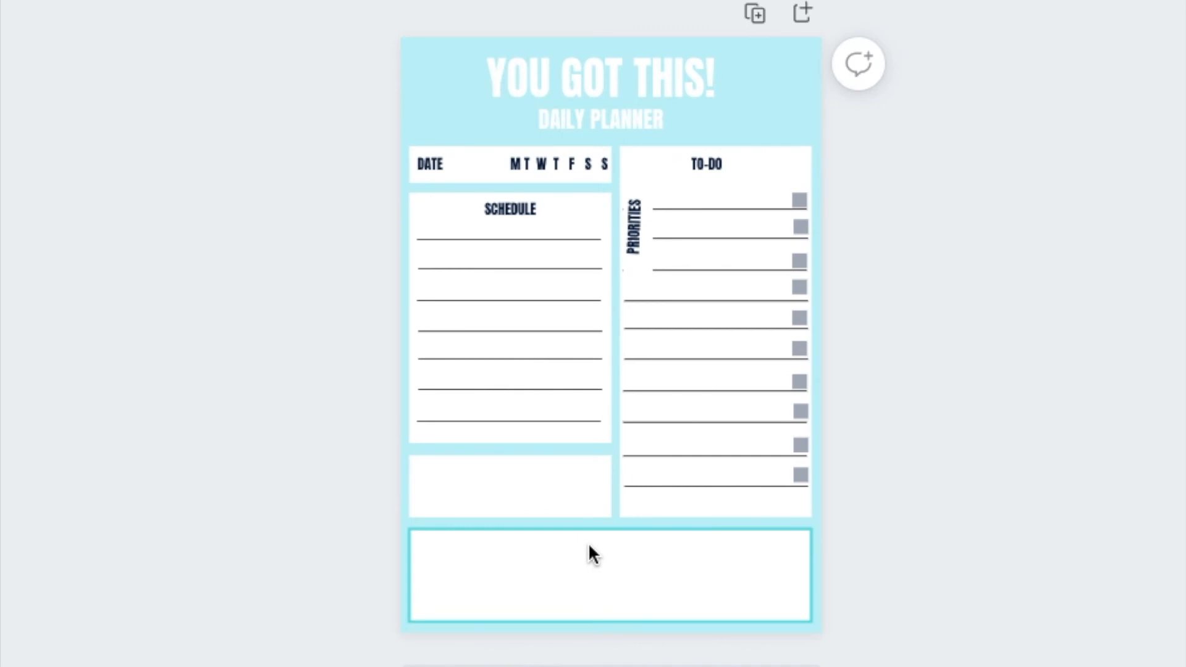
# Copy the SCHEDULE label to the top centre of the wide lower box and change its text to "NOTES"
pyautogui.click(519, 208)
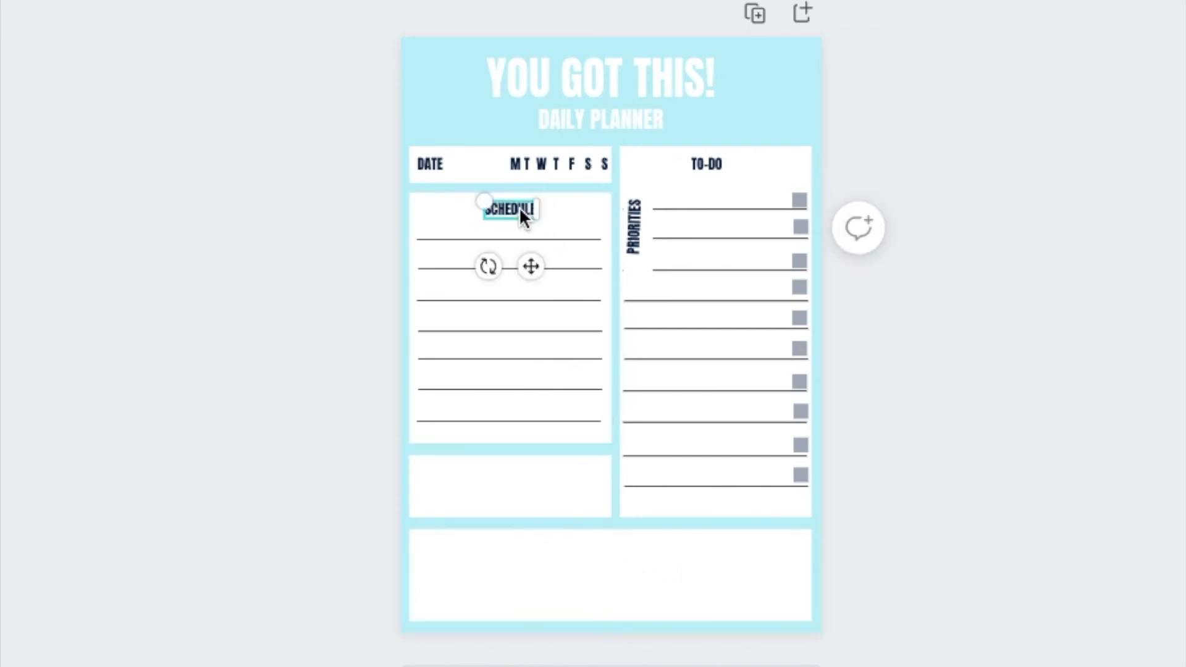
pyautogui.moveTo(530, 266); pyautogui.dragTo(624, 605)
pyautogui.doubleClick(603, 550)
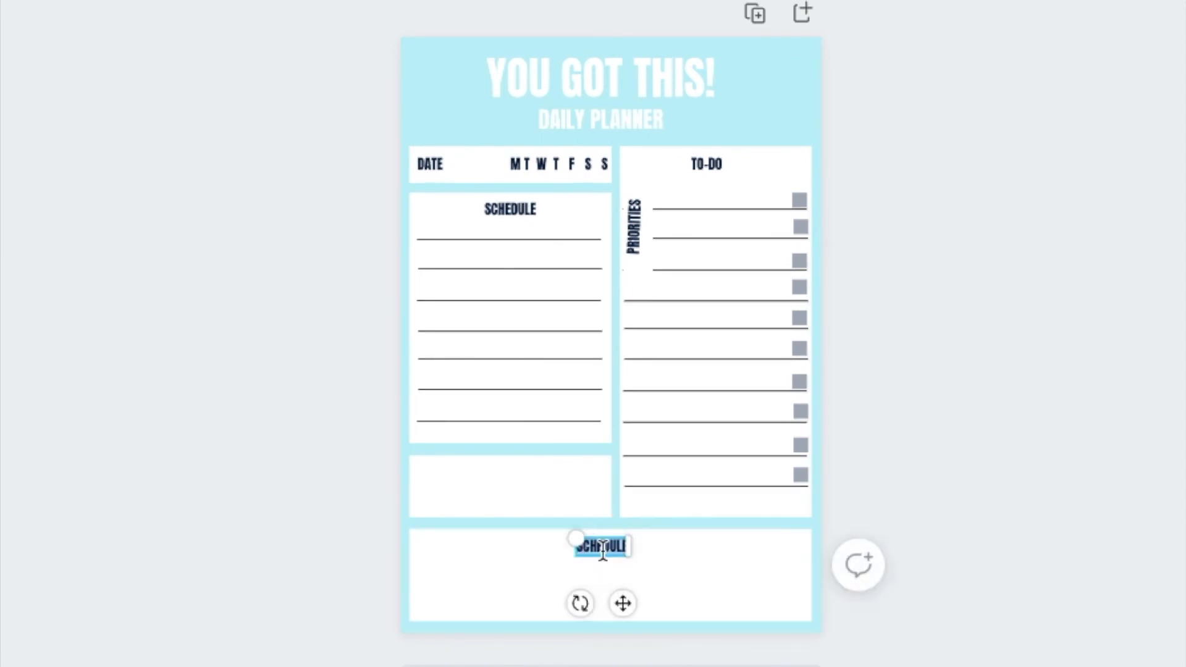
pyautogui.write('NOTES')
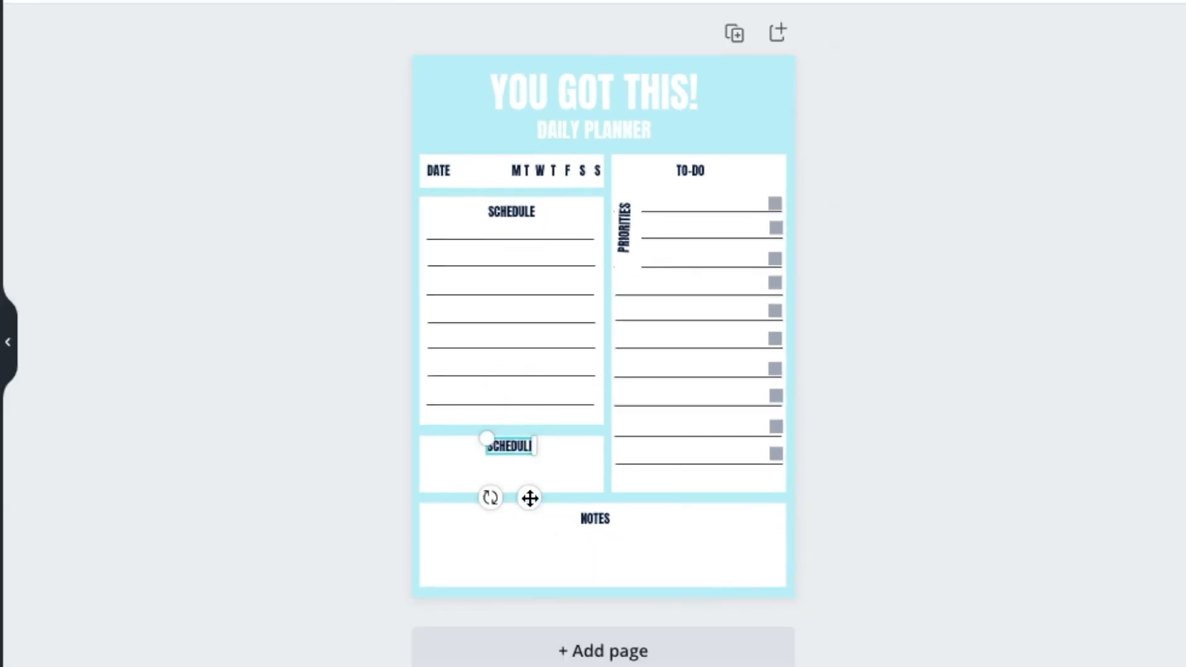
# Label the small empty box below the schedule "WATER INTAKE", matching the other section labels
pyautogui.write('WATER')
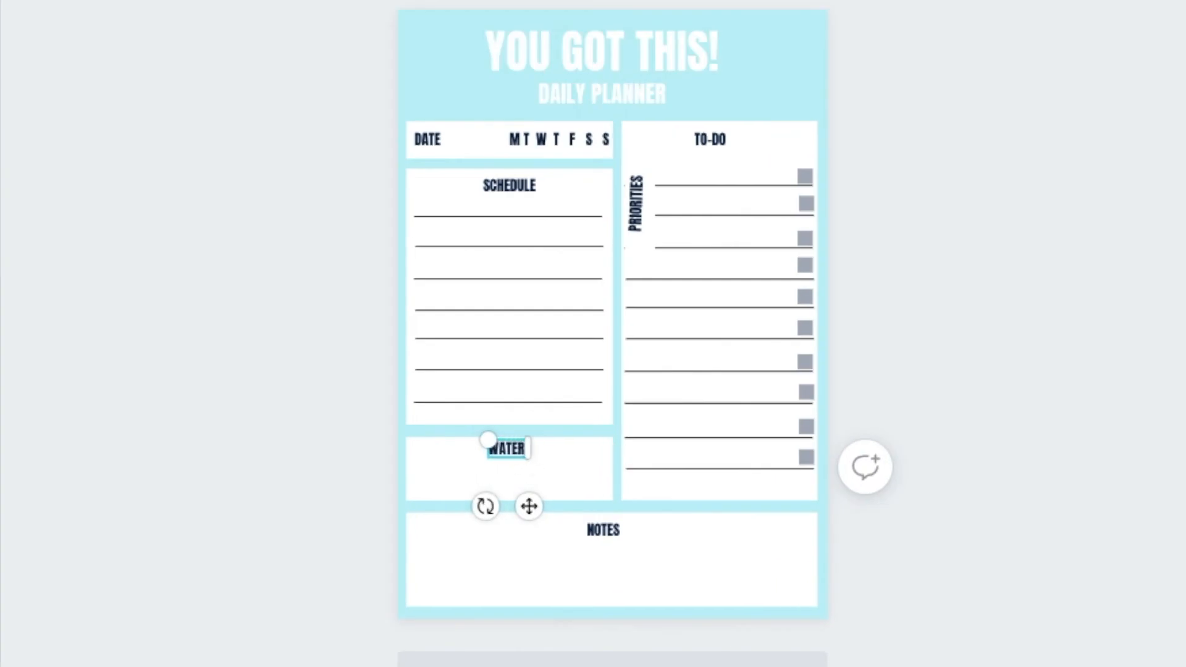
pyautogui.write(' INTA')
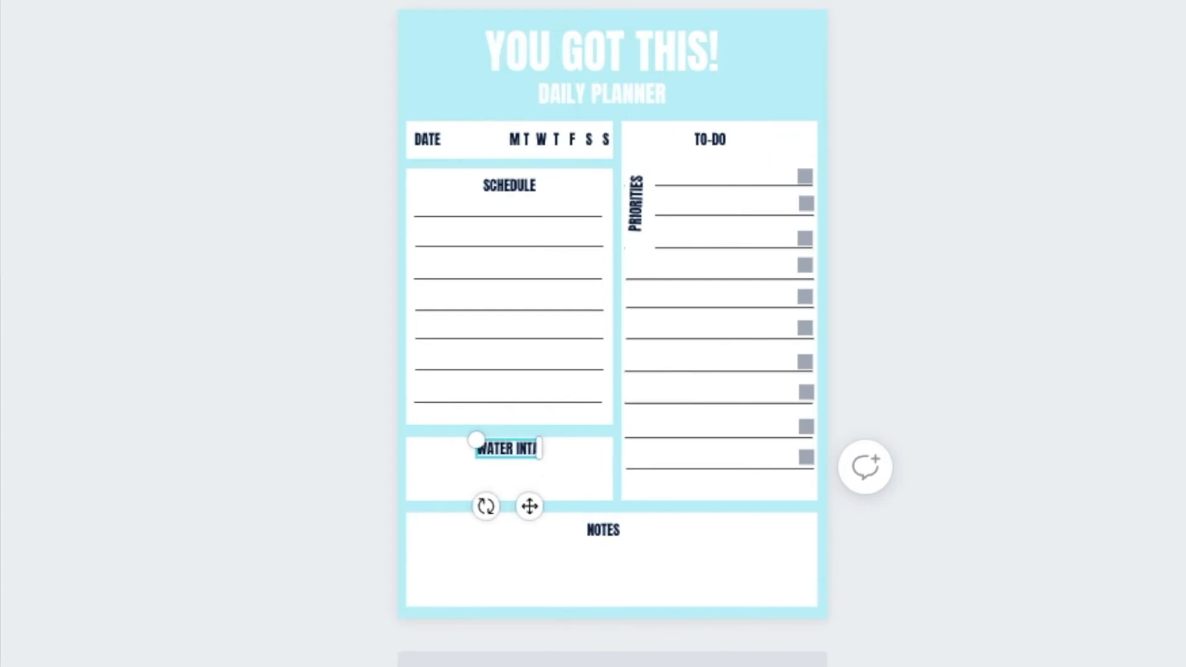
pyautogui.write('KE')
pyautogui.click(282, 330)
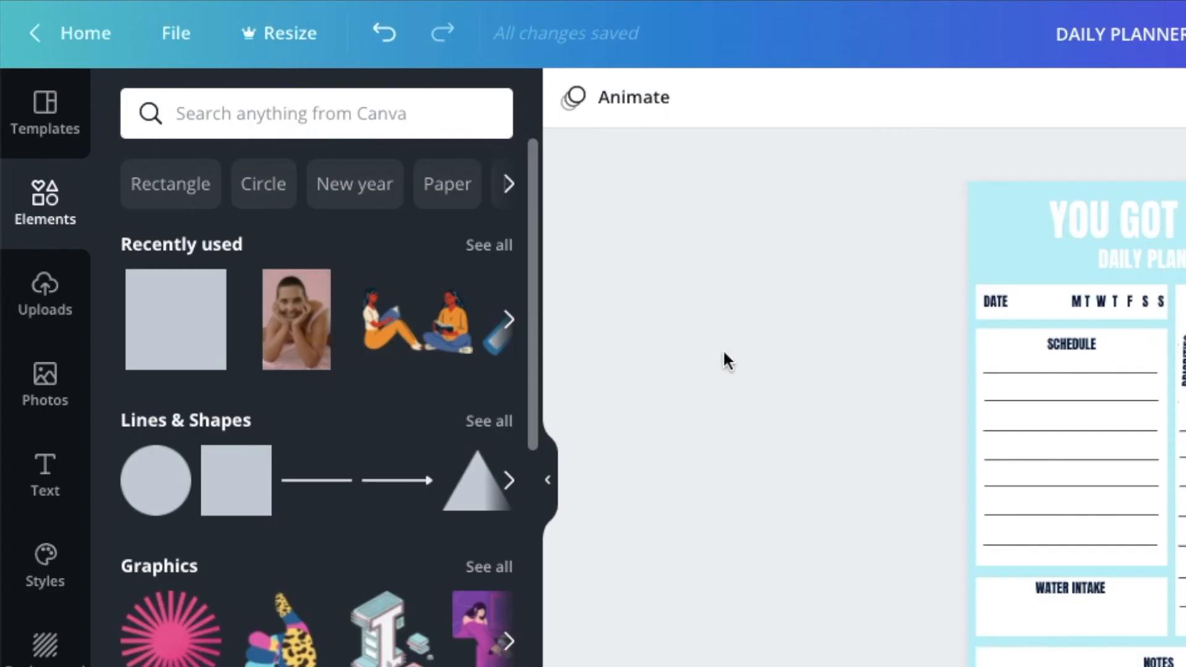
# Search the graphics elements for "WATER" and add the free plain blue water drop to the page
pyautogui.click(326, 116)
pyautogui.write('WATER')
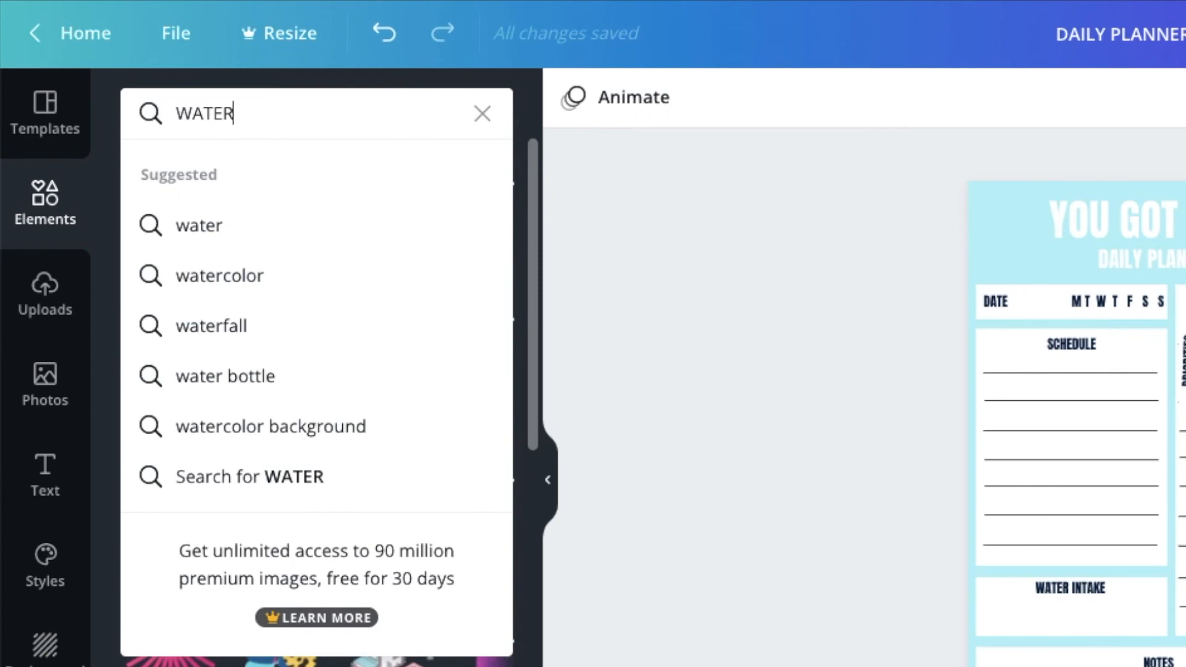
pyautogui.press('Return')
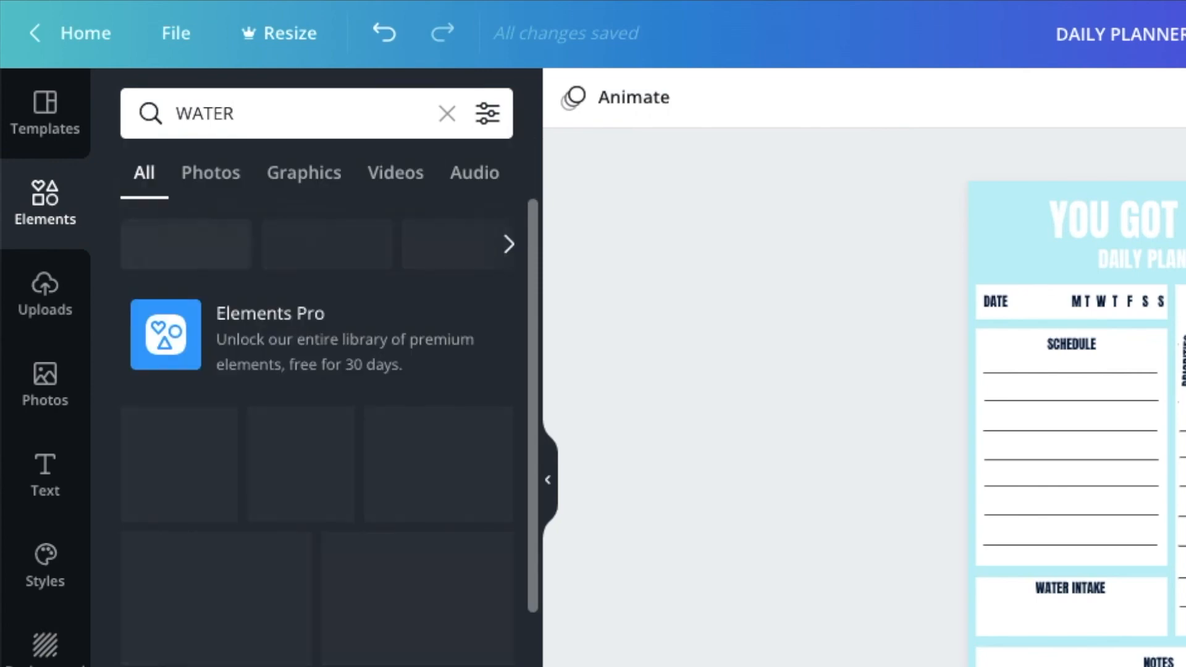
pyautogui.click(320, 193)
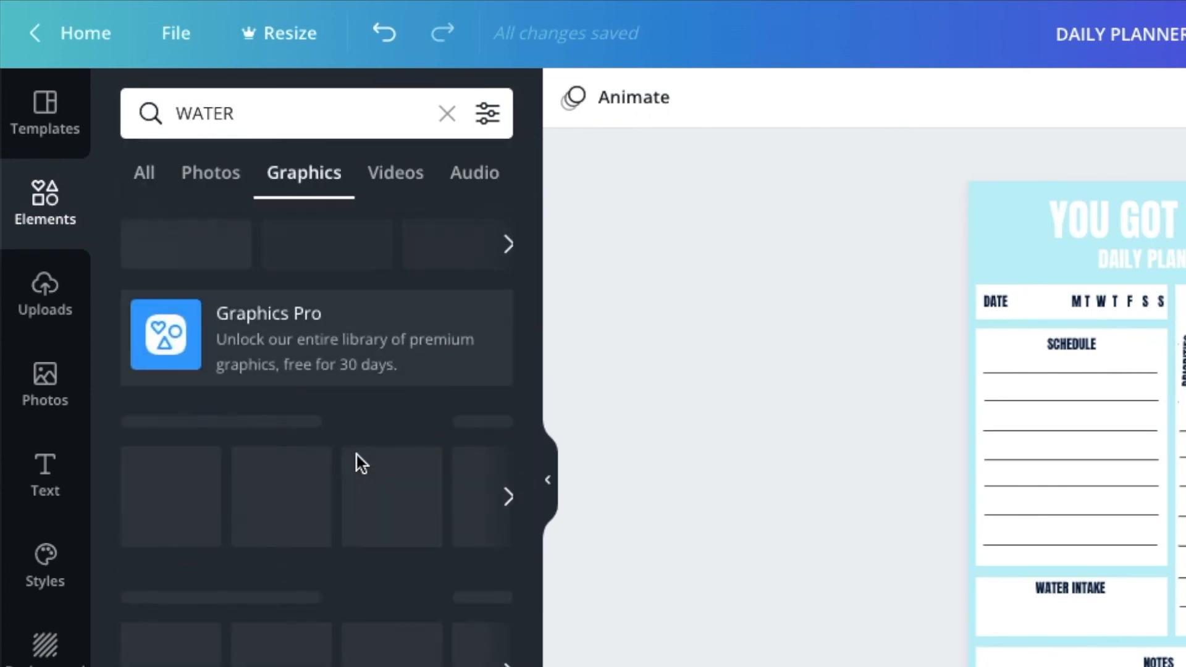
pyautogui.scroll(-5, 356, 470)
pyautogui.scroll(-10, 356, 477)
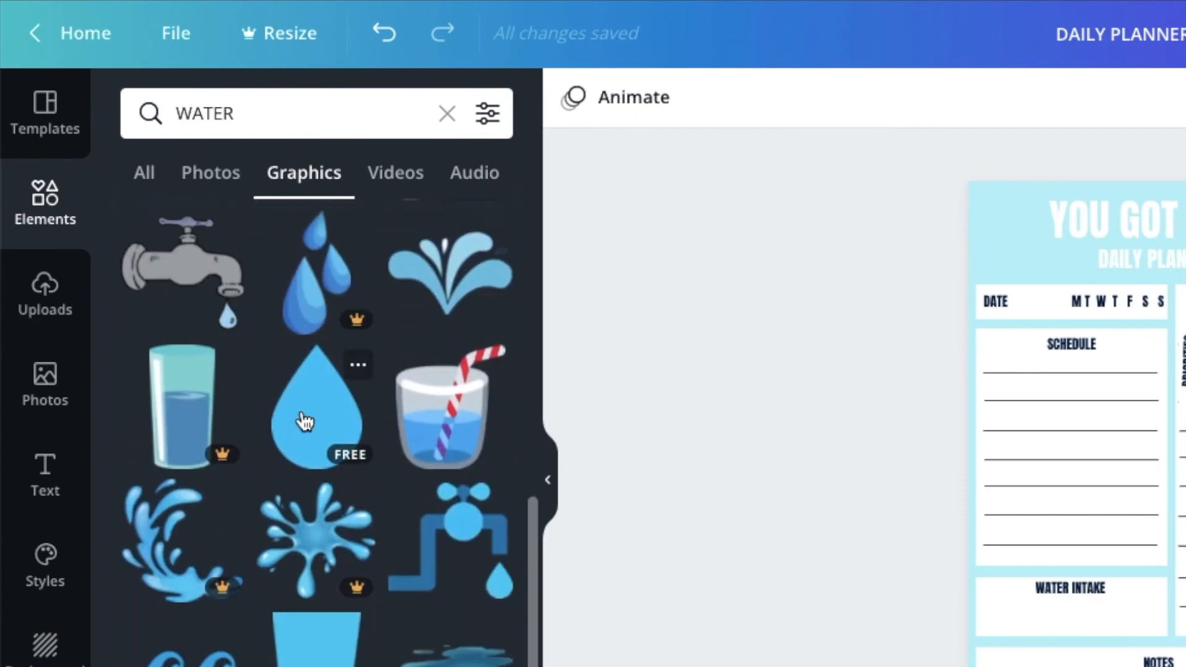
pyautogui.click(344, 451)
# Shrink the water drop to fit under the WATER INTAKE label and duplicate it into a row of seven across the box
pyautogui.moveTo(1183, 573); pyautogui.dragTo(1064, 397)
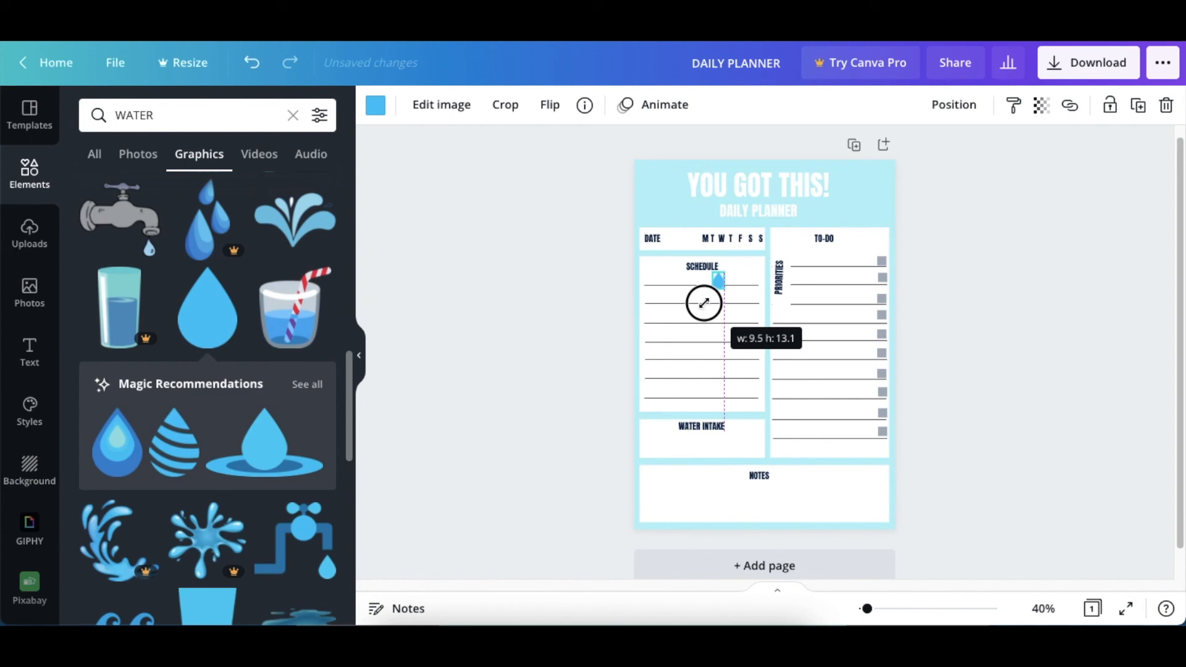
pyautogui.moveTo(704, 303); pyautogui.dragTo(664, 482)
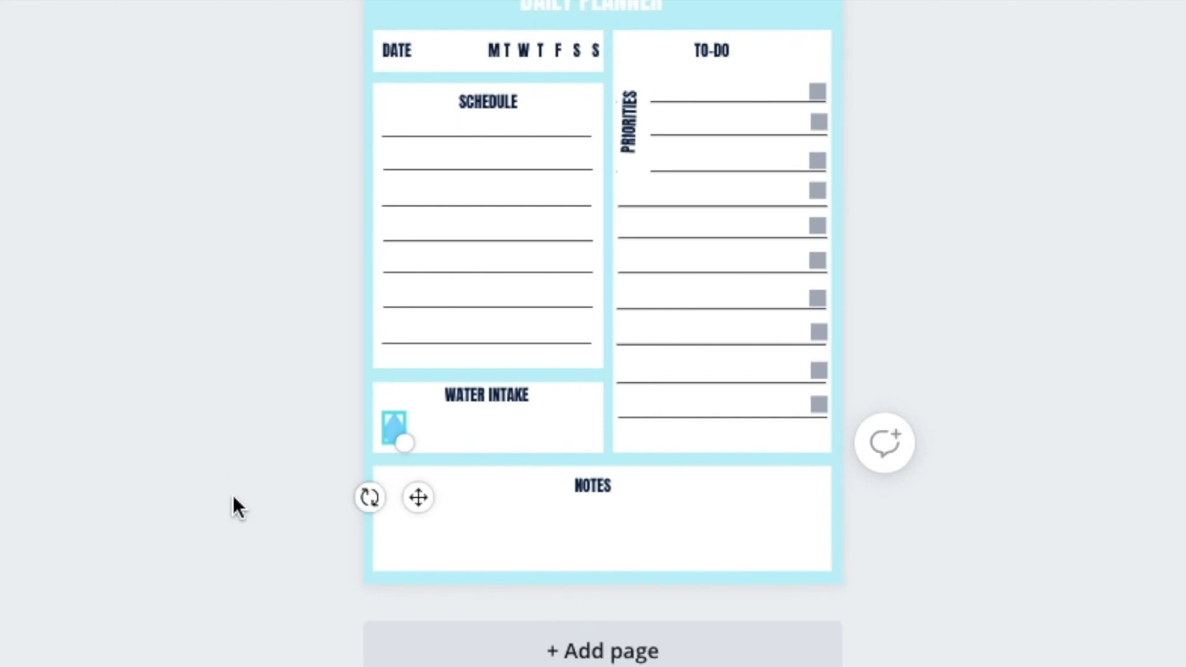
pyautogui.hotkey('ctrl', 'd')
pyautogui.hotkey('ctrl', 'd')
pyautogui.hotkey('ctrl', 'd')
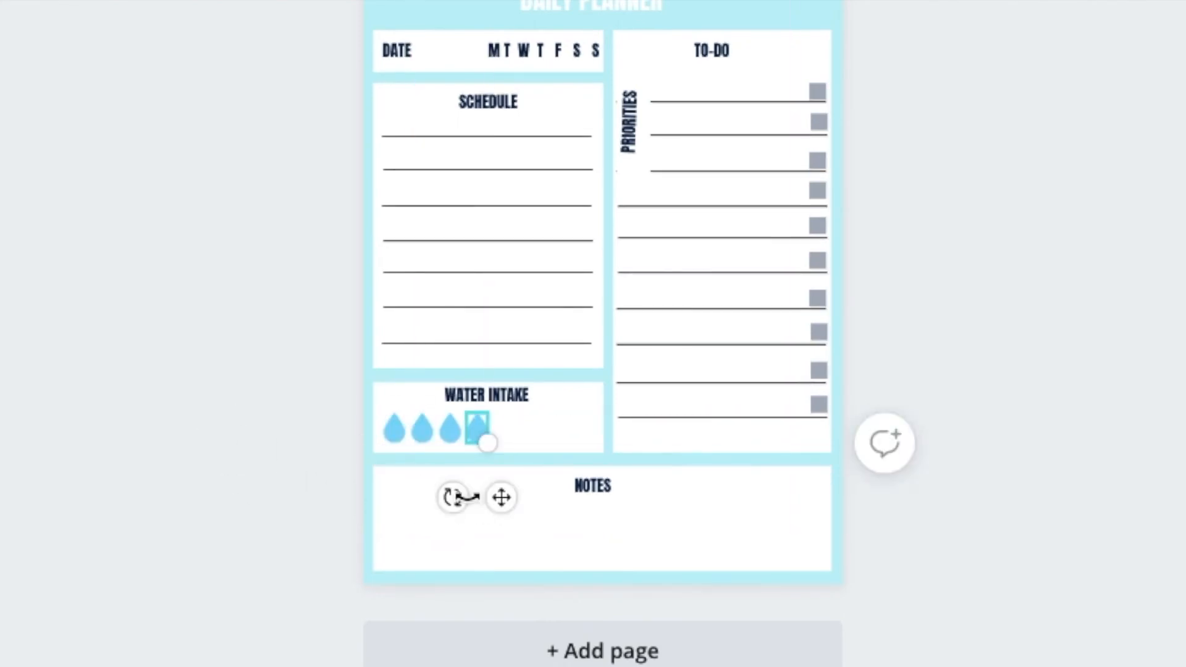
pyautogui.hotkey('ctrl', 'd')
pyautogui.hotkey('ctrl', 'd')
pyautogui.hotkey('ctrl', 'd')
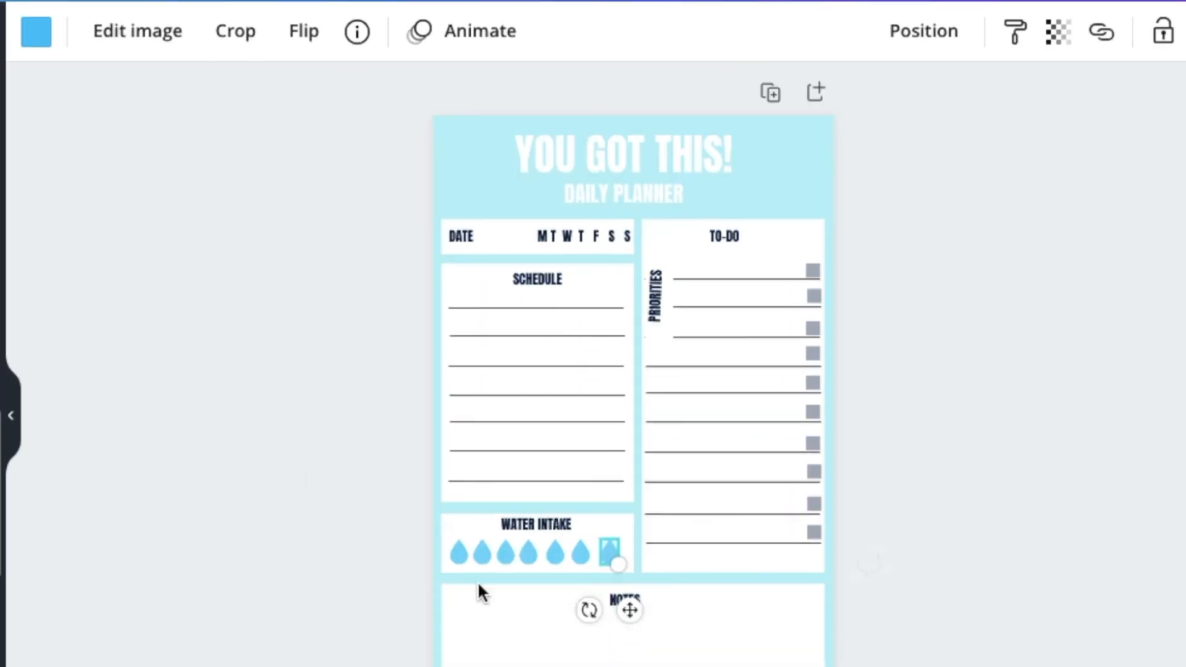
# Space the seven water drops evenly in the horizontal direction
pyautogui.click(272, 555)
pyautogui.moveTo(344, 552); pyautogui.dragTo(480, 551)
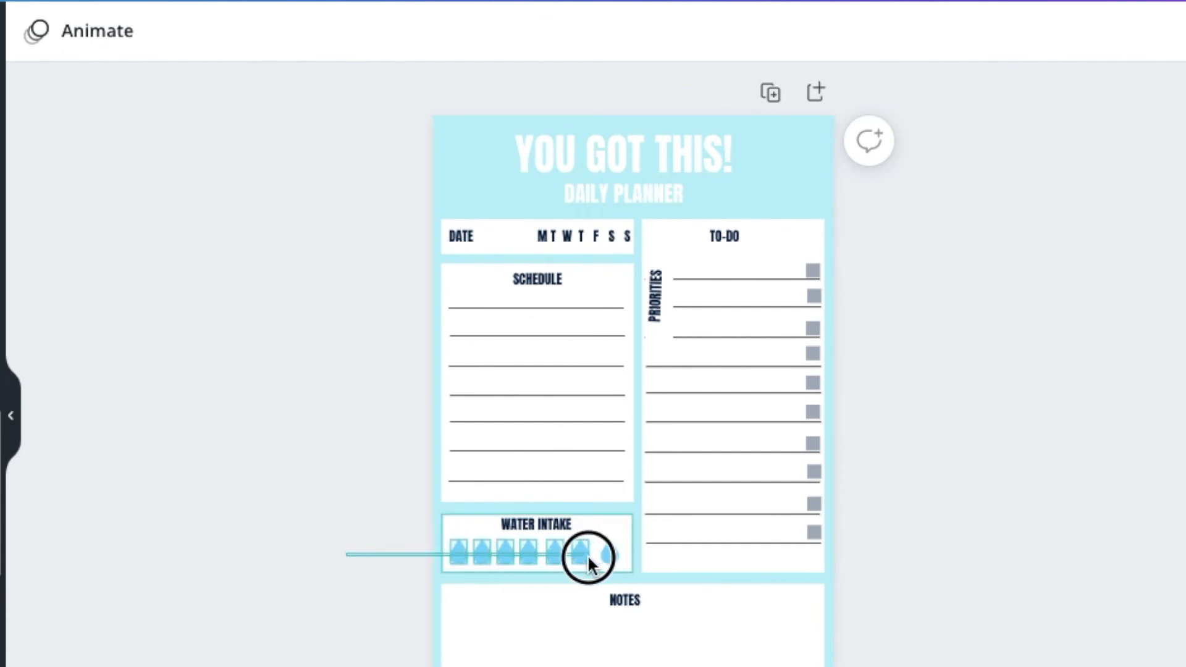
pyautogui.moveTo(613, 556); pyautogui.dragTo(613, 556)
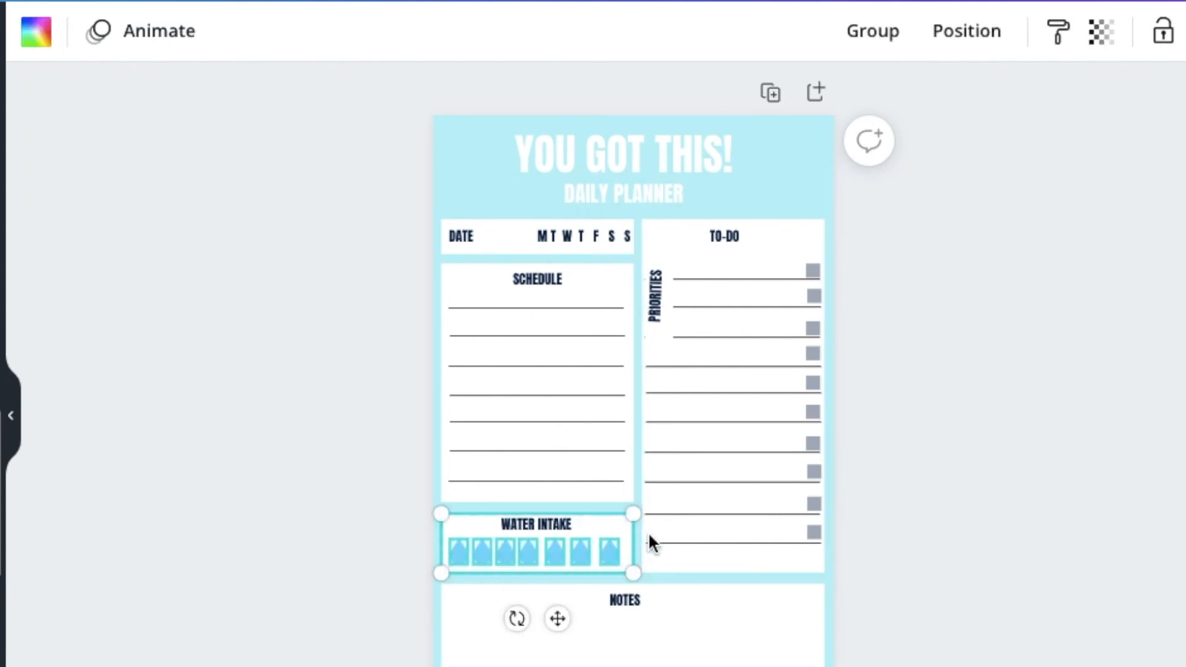
pyautogui.click(988, 40)
pyautogui.click(889, 480)
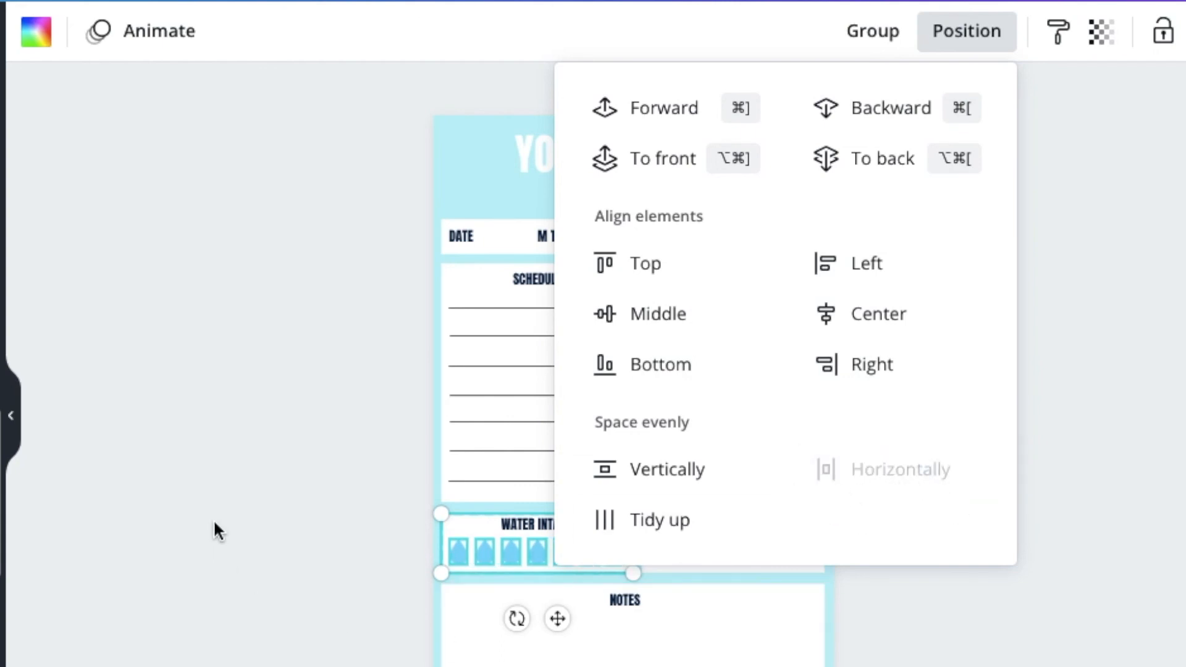
pyautogui.click(210, 522)
pyautogui.click(273, 521)
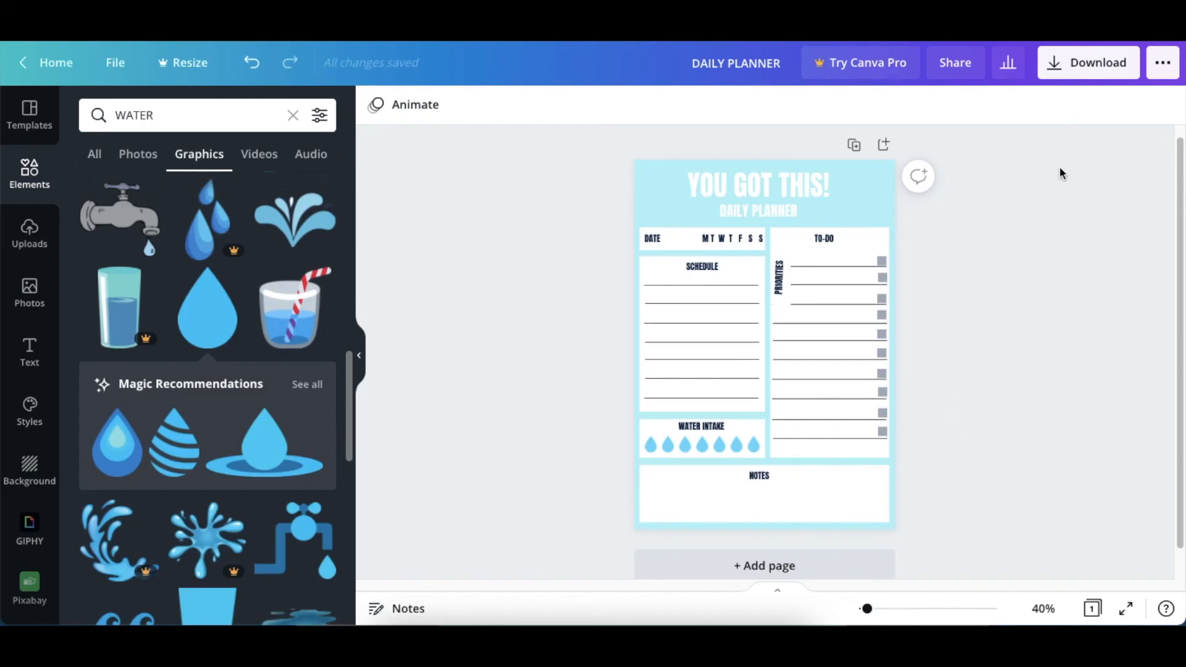
# Open the download settings and show the available file types for the planner
pyautogui.click(1075, 78)
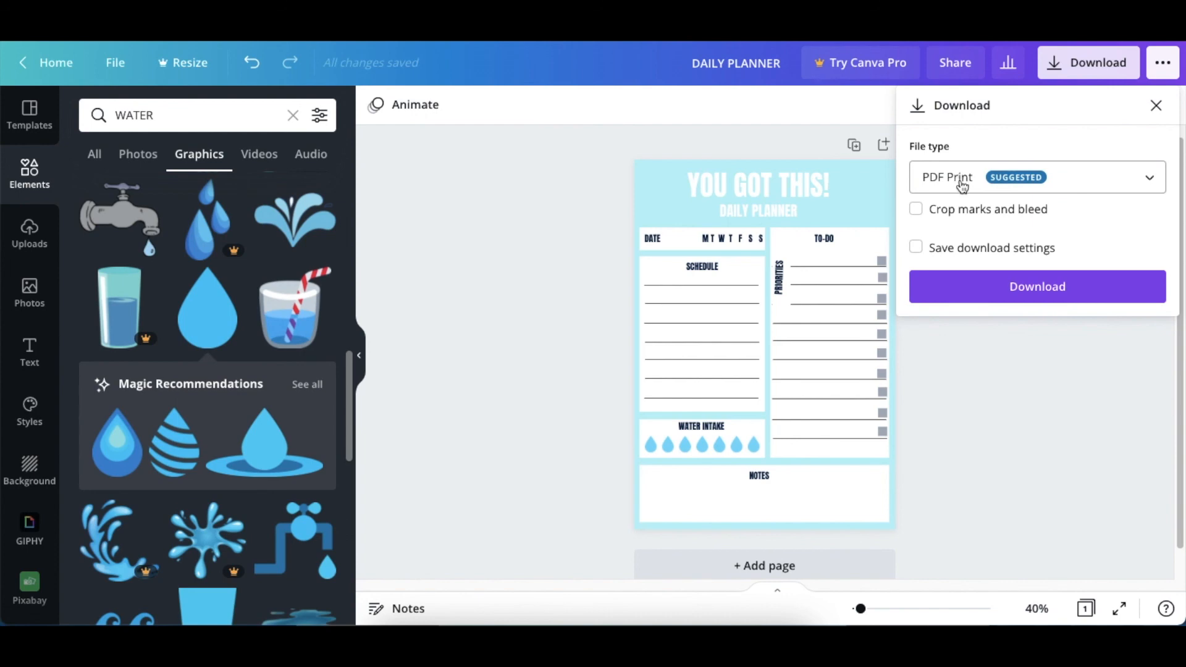
pyautogui.click(1150, 183)
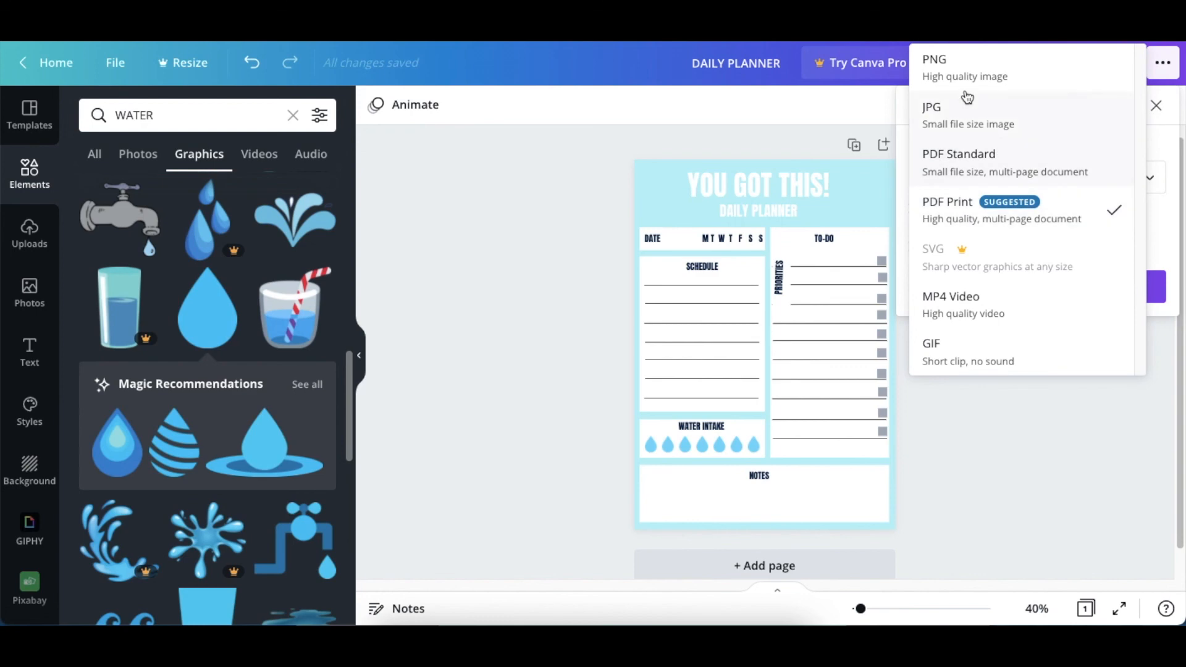